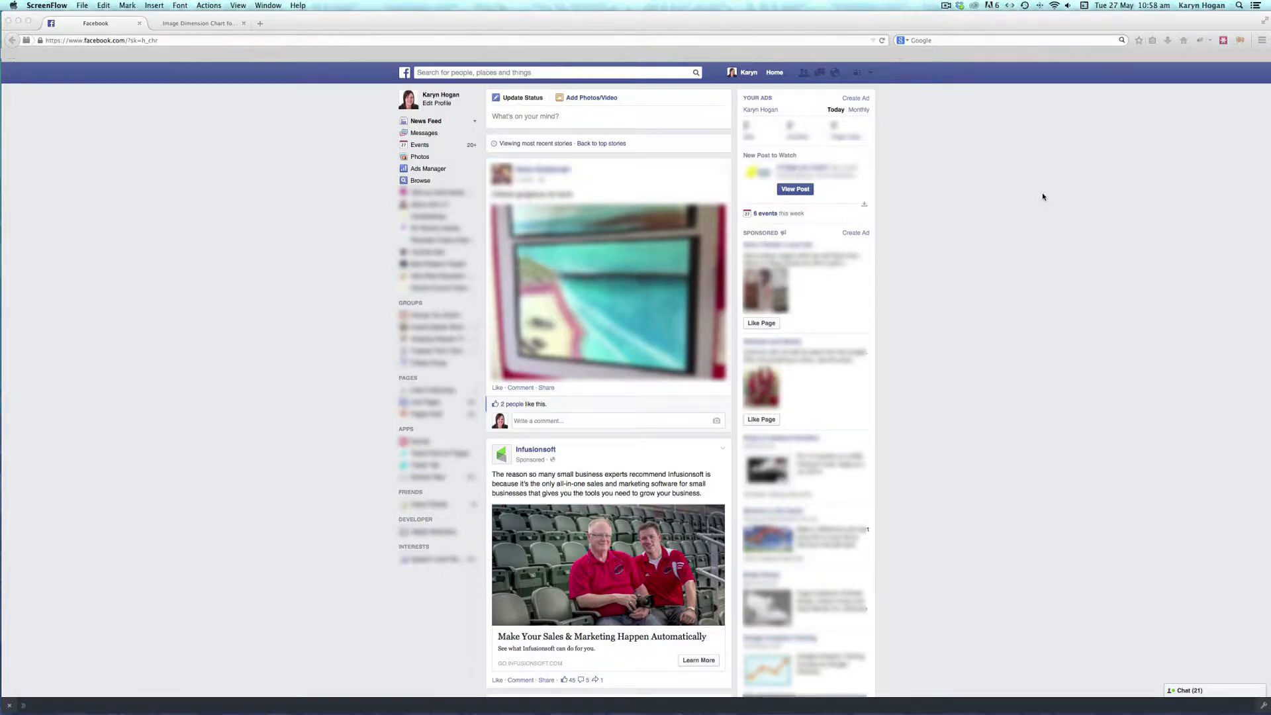
- Search 'suit' to open the Suitcase Entrepreneur page, then choose Create a Page from its gear menu
left_click(662, 75)
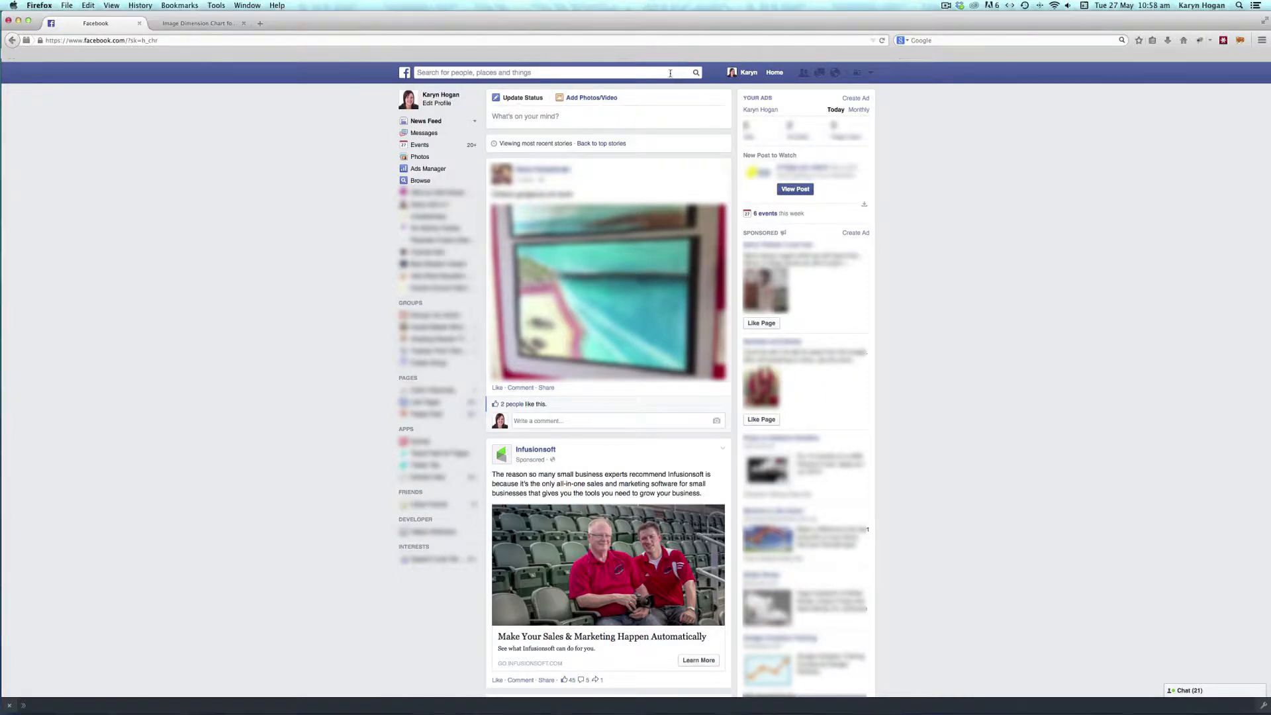
type("suit")
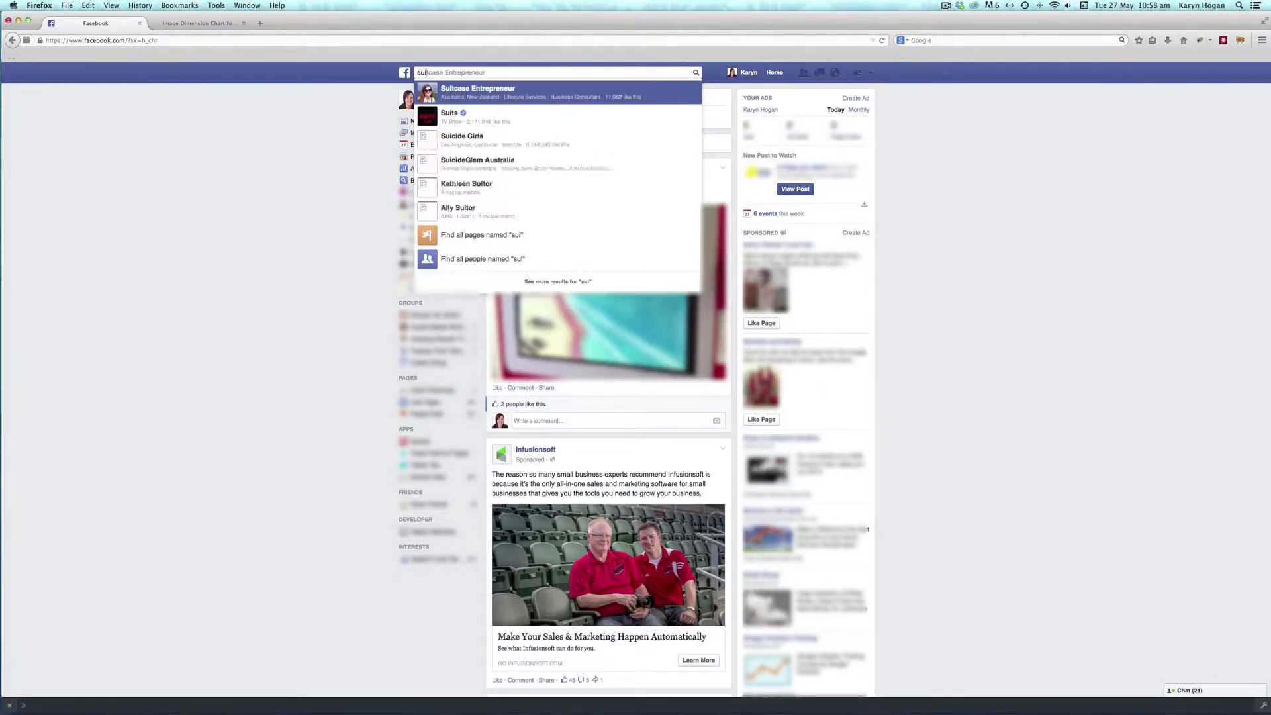
left_click(613, 100)
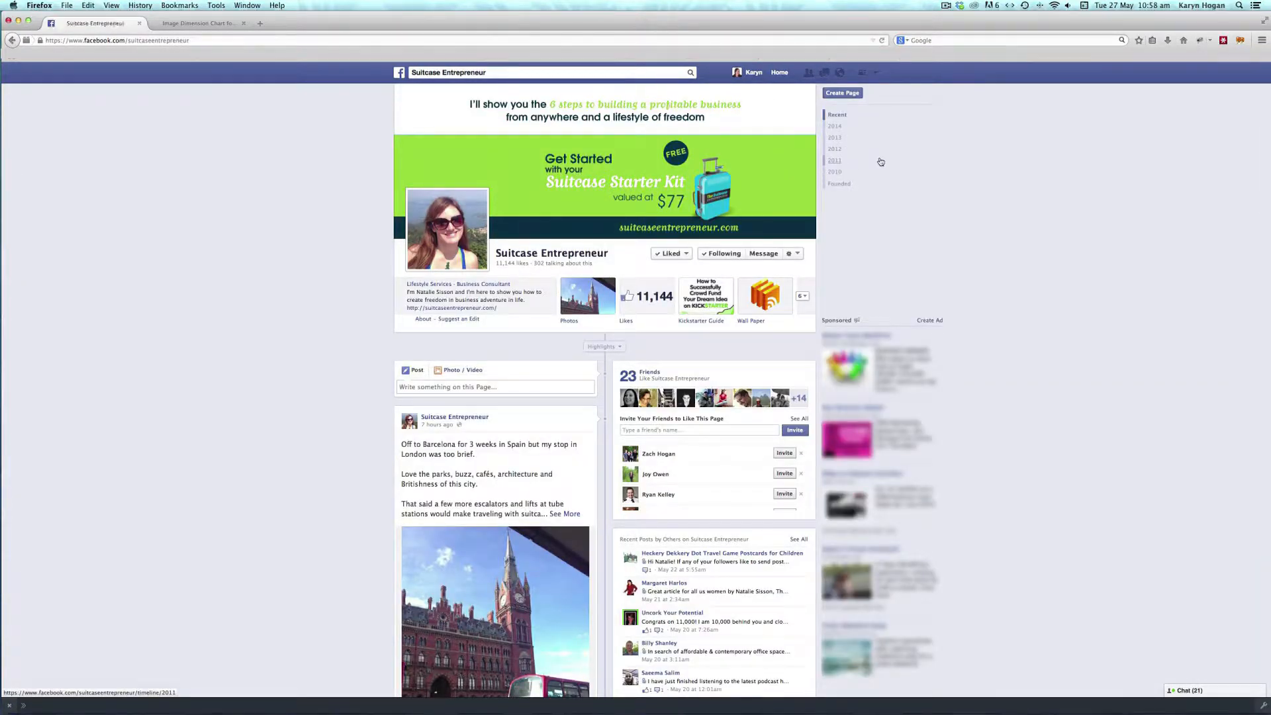
left_click(797, 255)
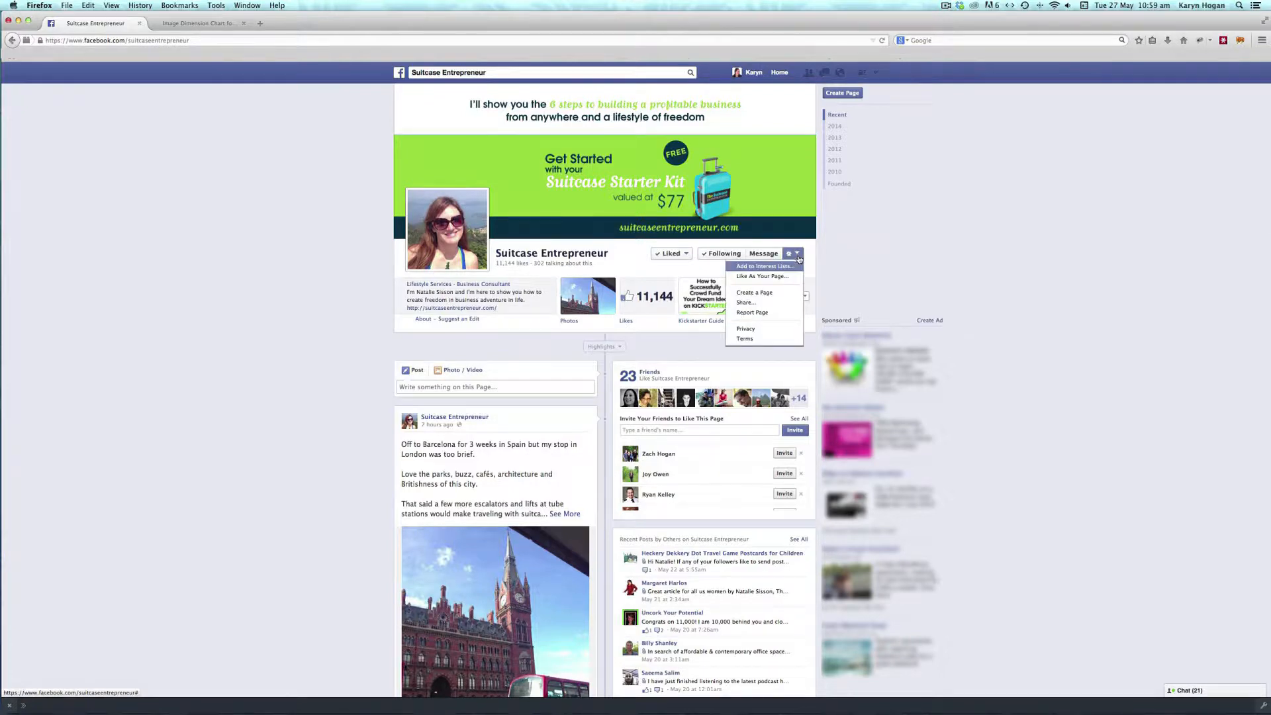
left_click(779, 294)
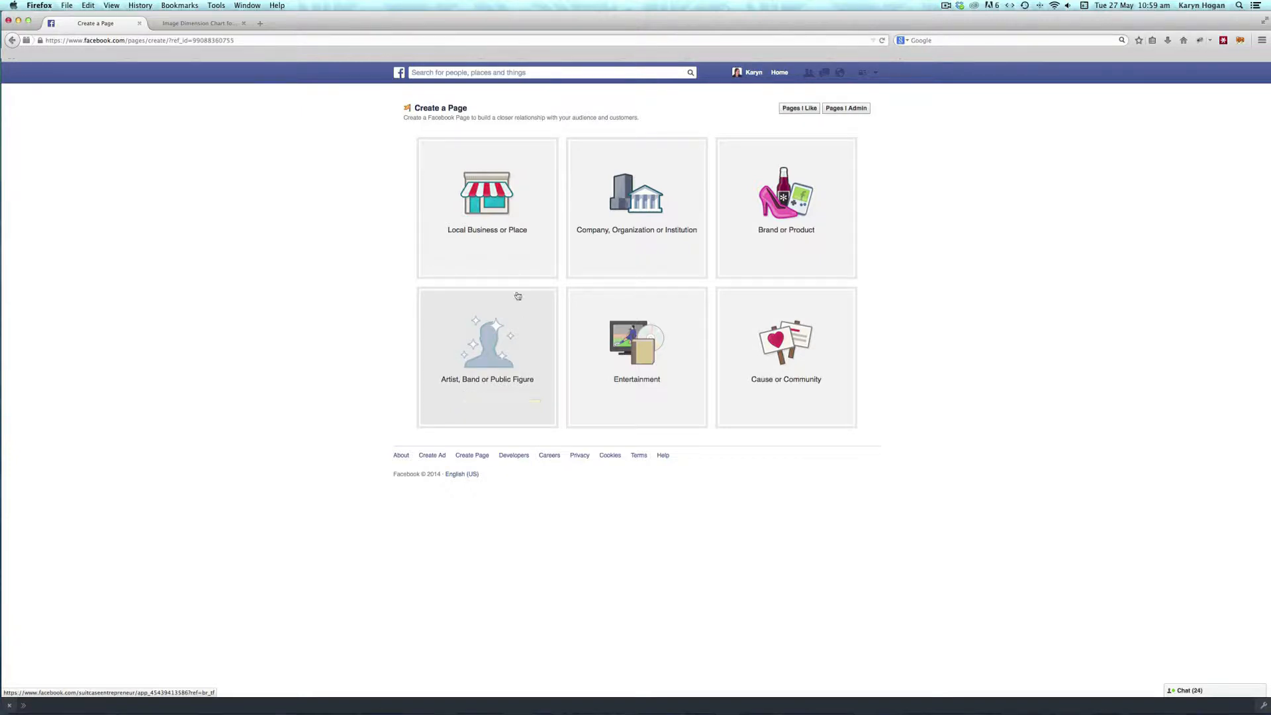
- Choose the Local Business or Place page type with the Real Estate category
left_click(507, 246)
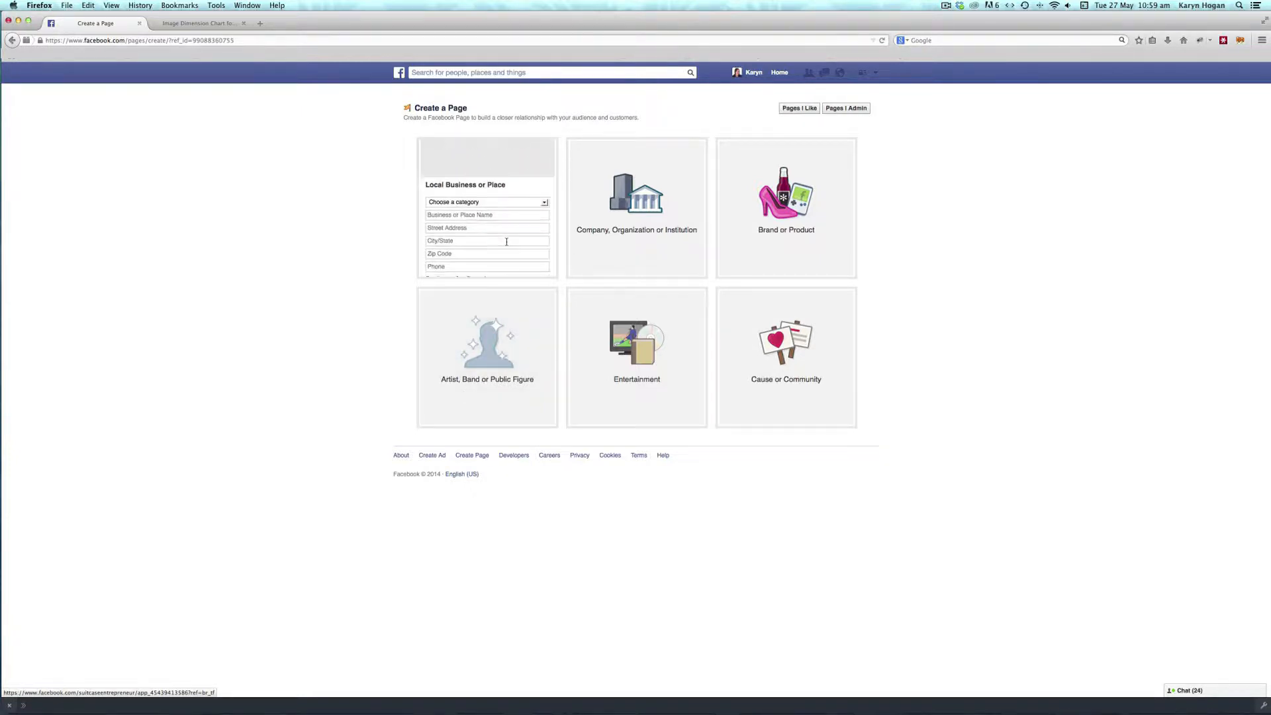
left_click(506, 165)
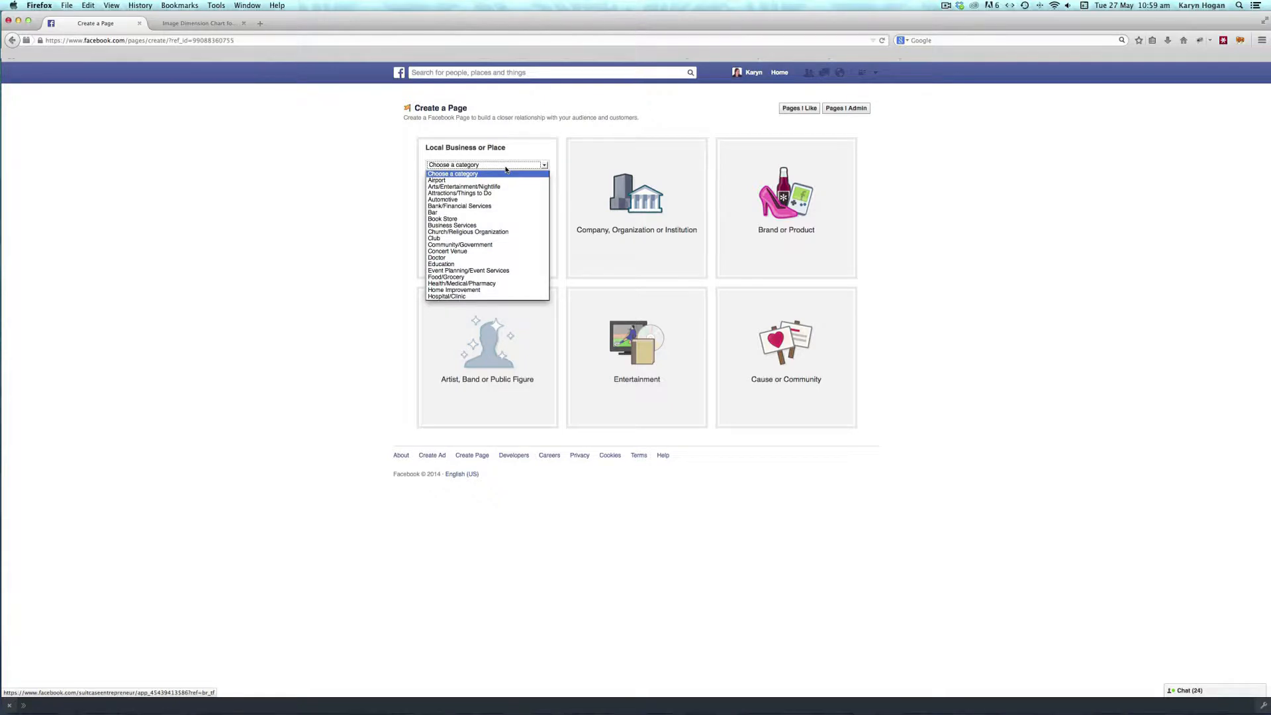
scroll(516, 198, "down", 7)
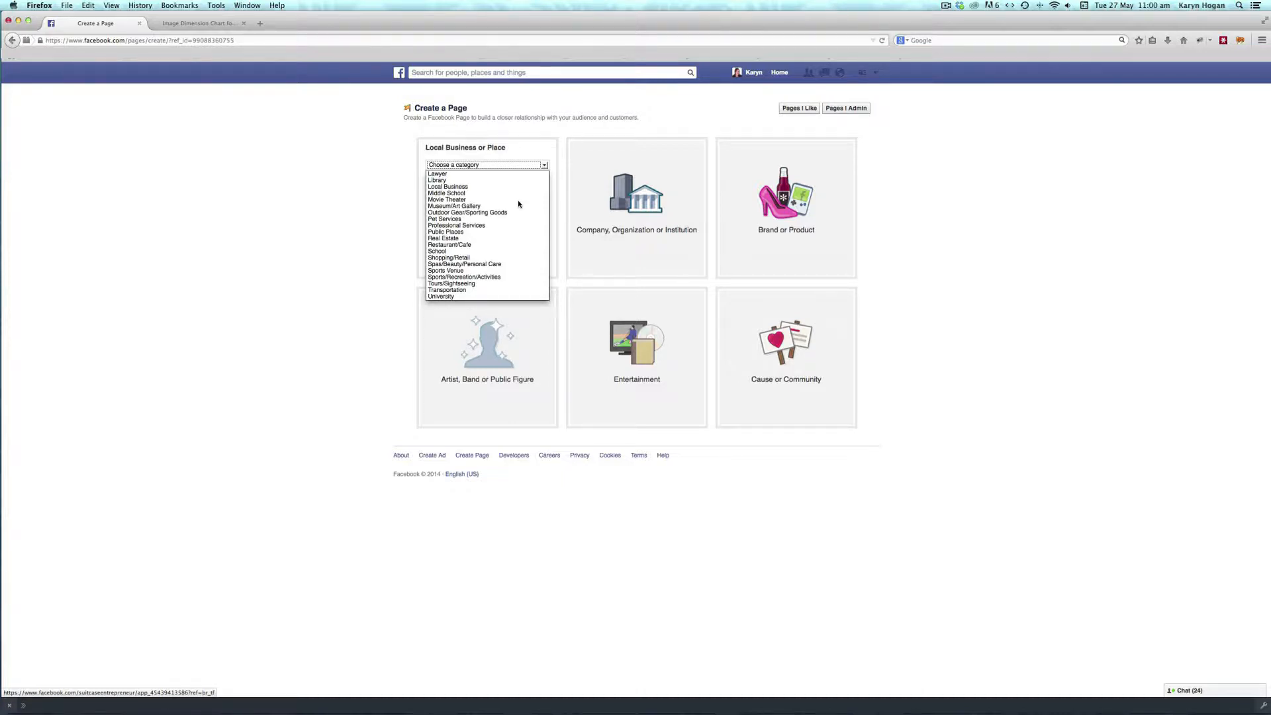
scroll(519, 204, "up", 10)
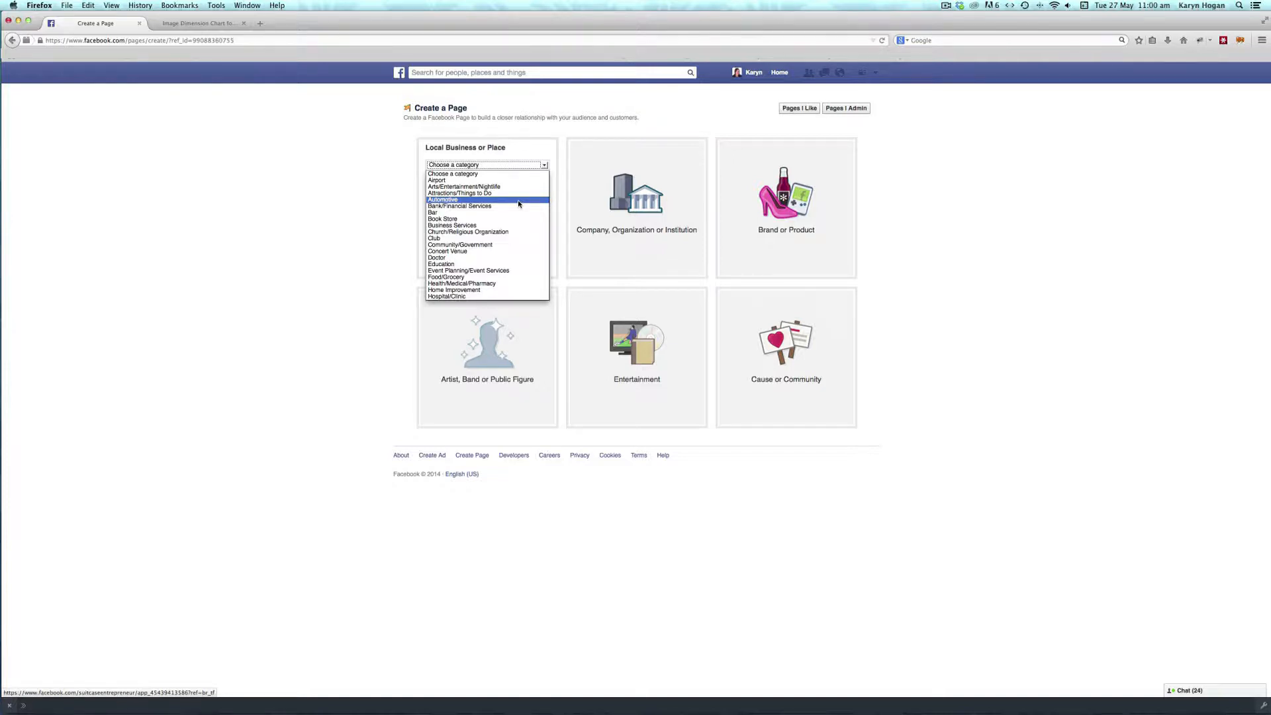
scroll(519, 204, "down", 10)
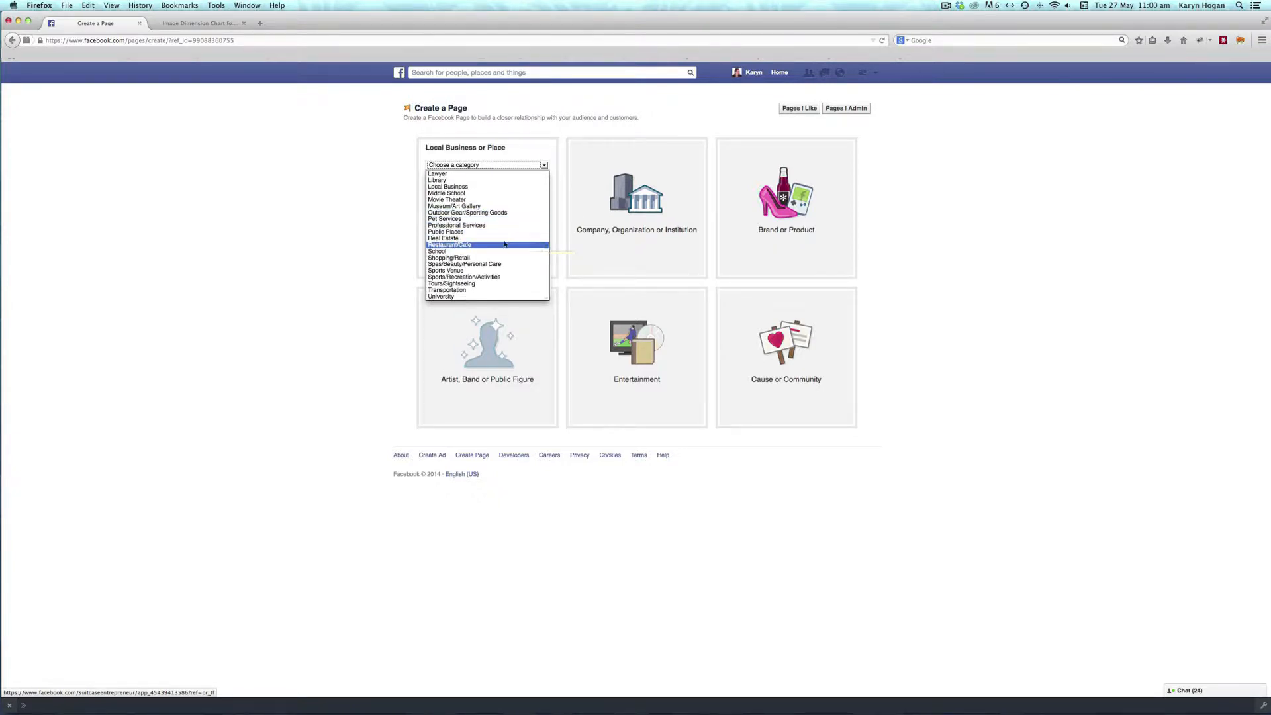
left_click(500, 238)
- Name it Red Roof Real Estate at 10 Sunny Drive, Hobart, zip 7000, and submit
key("Tab")
type("Red Roof")
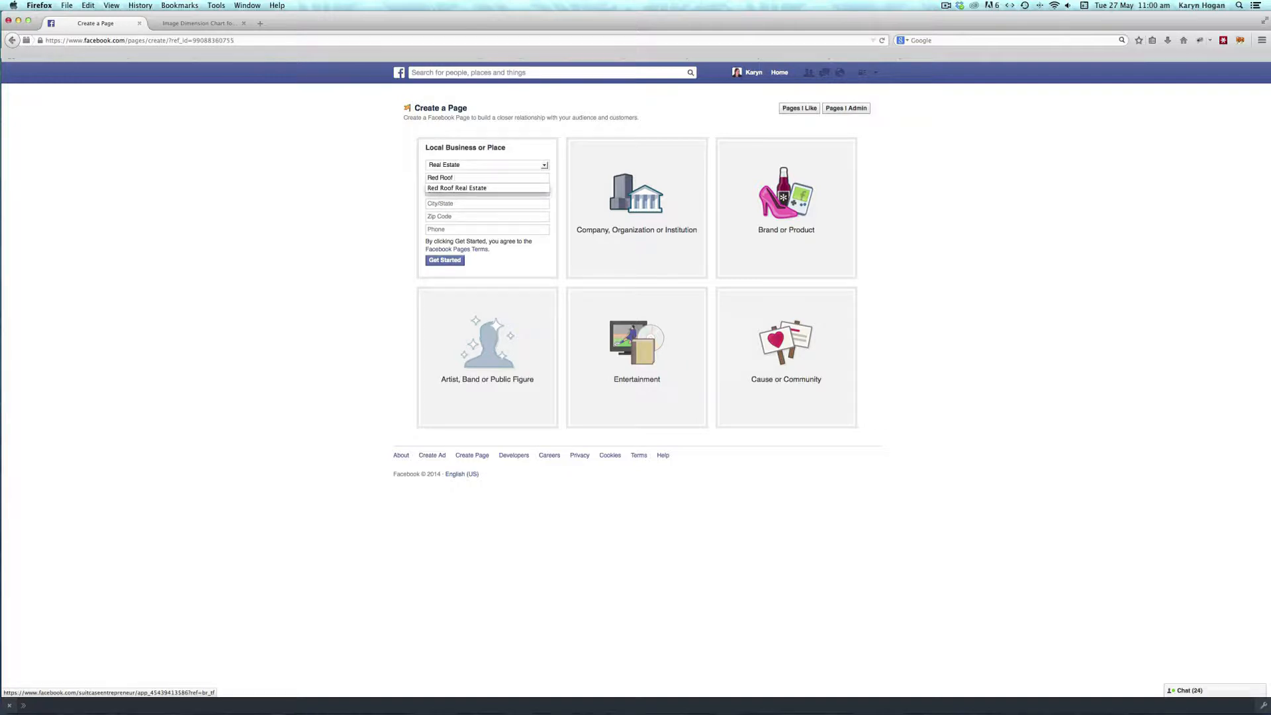
left_click(507, 188)
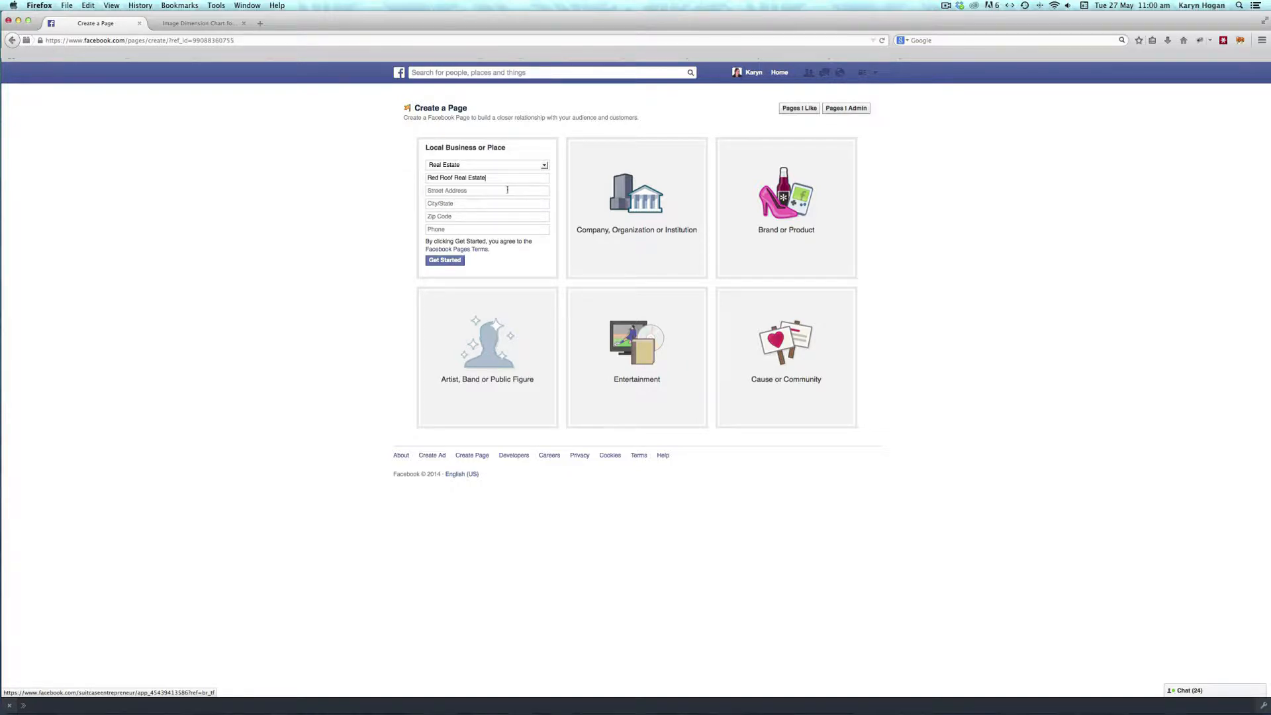
type("10 Sunny Drive")
type("Hobart")
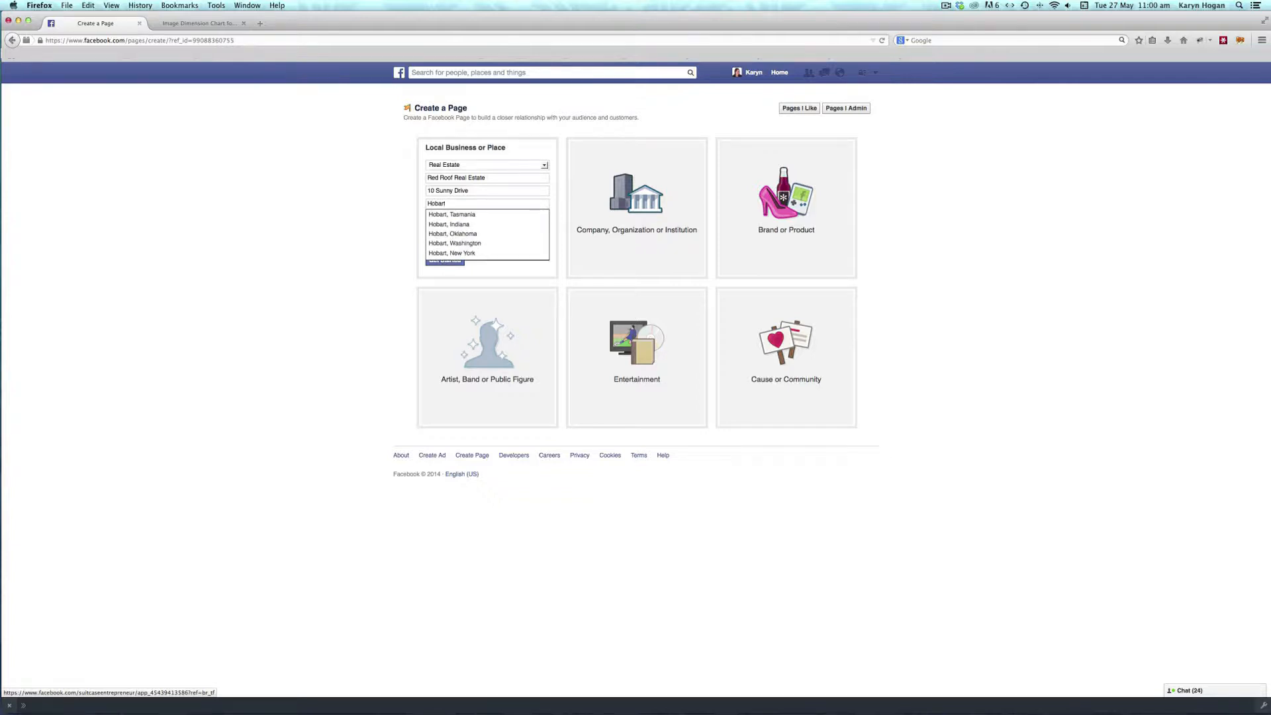
left_click(500, 215)
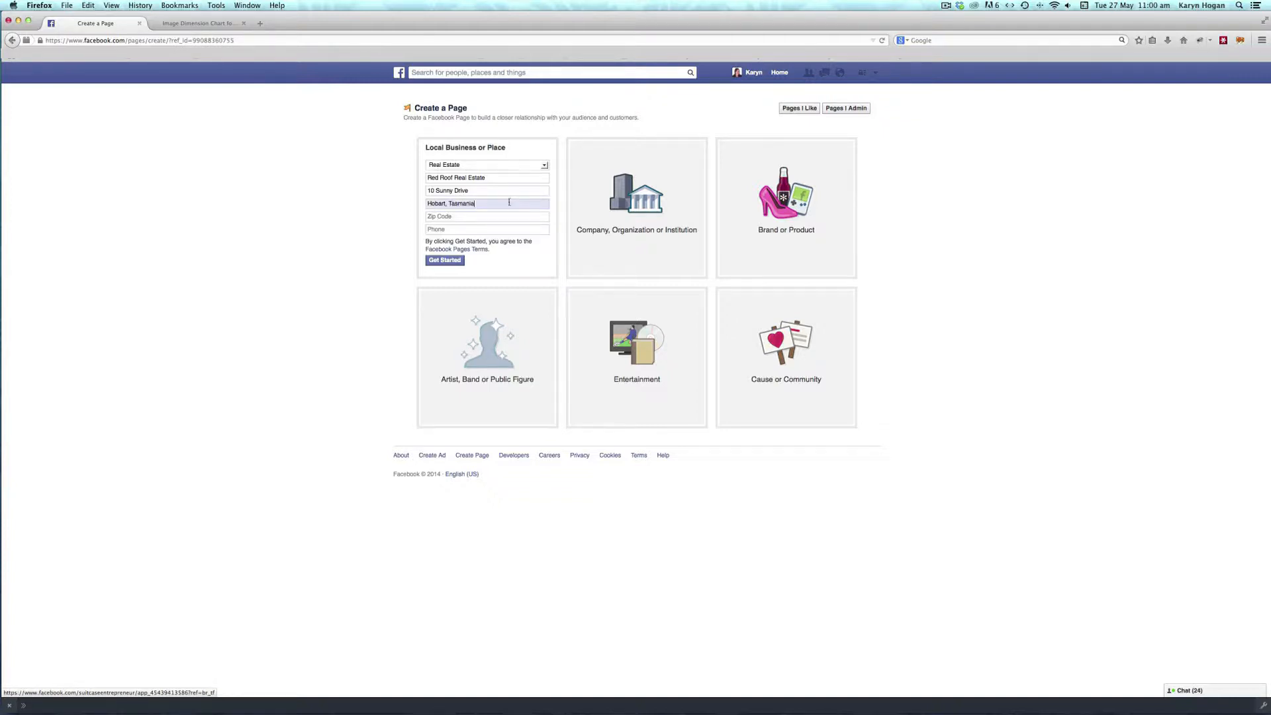
triple_click(509, 202)
left_click(511, 215)
type("7000")
left_click(508, 226)
left_click(450, 261)
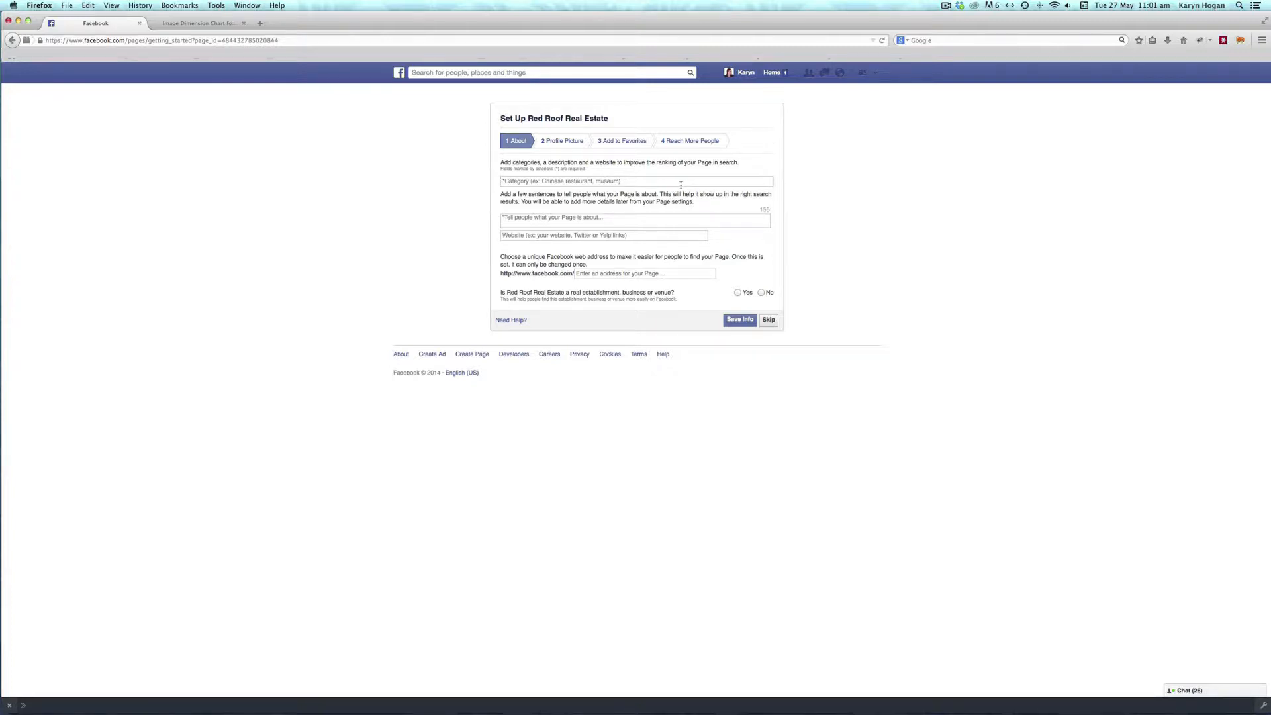
- Add the categories Commercial Real Estate, Real Estate Agent and Real Estate Service
type("real estate")
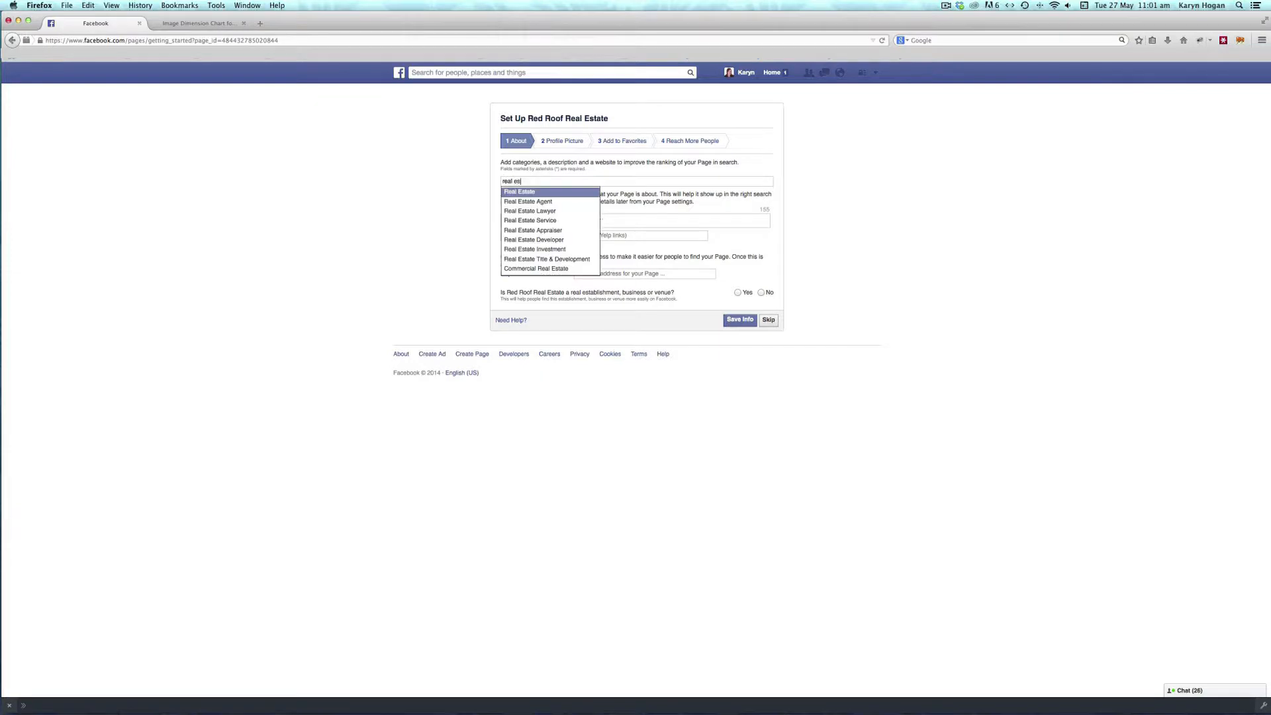
left_click(594, 191)
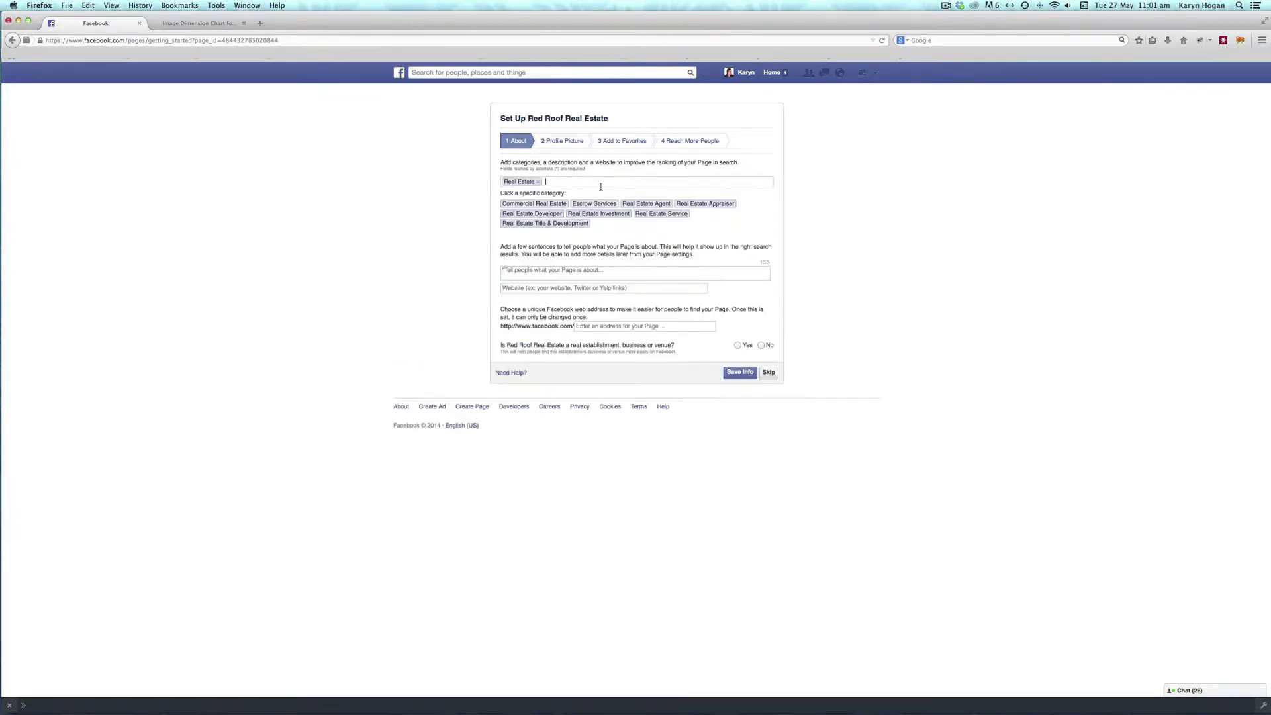
left_click(533, 204)
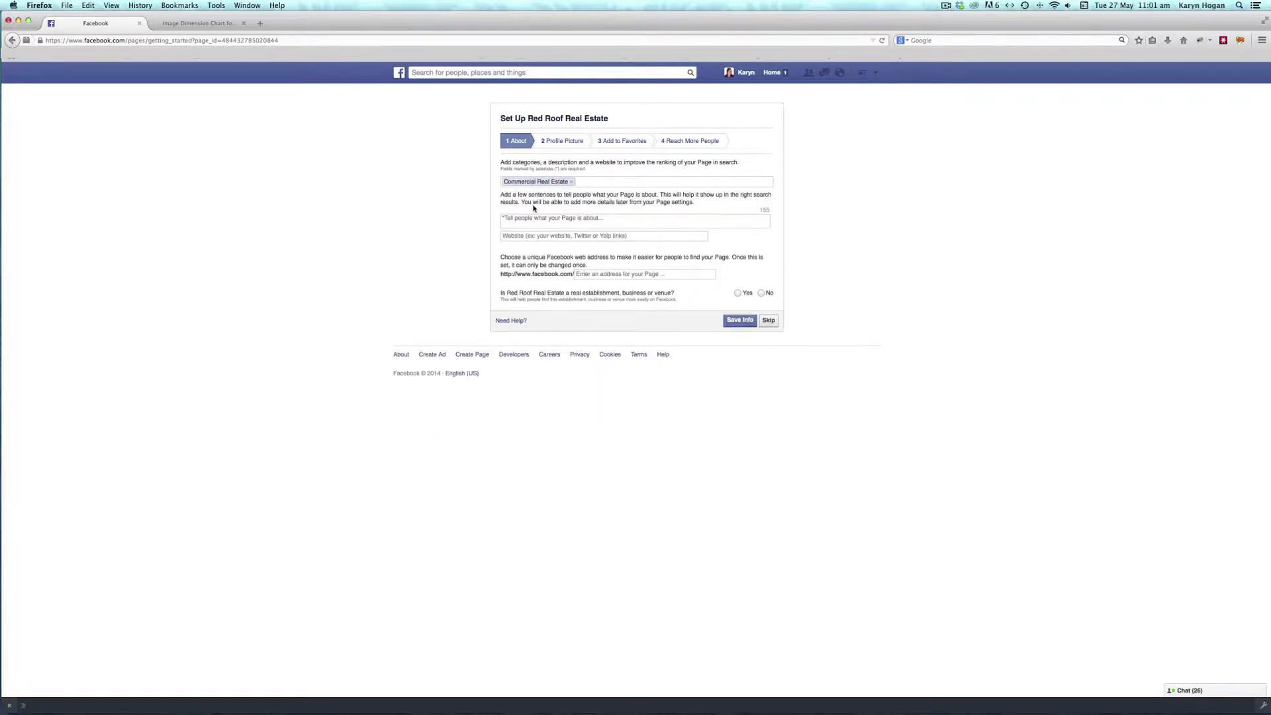
left_click(594, 184)
type("Real Estate")
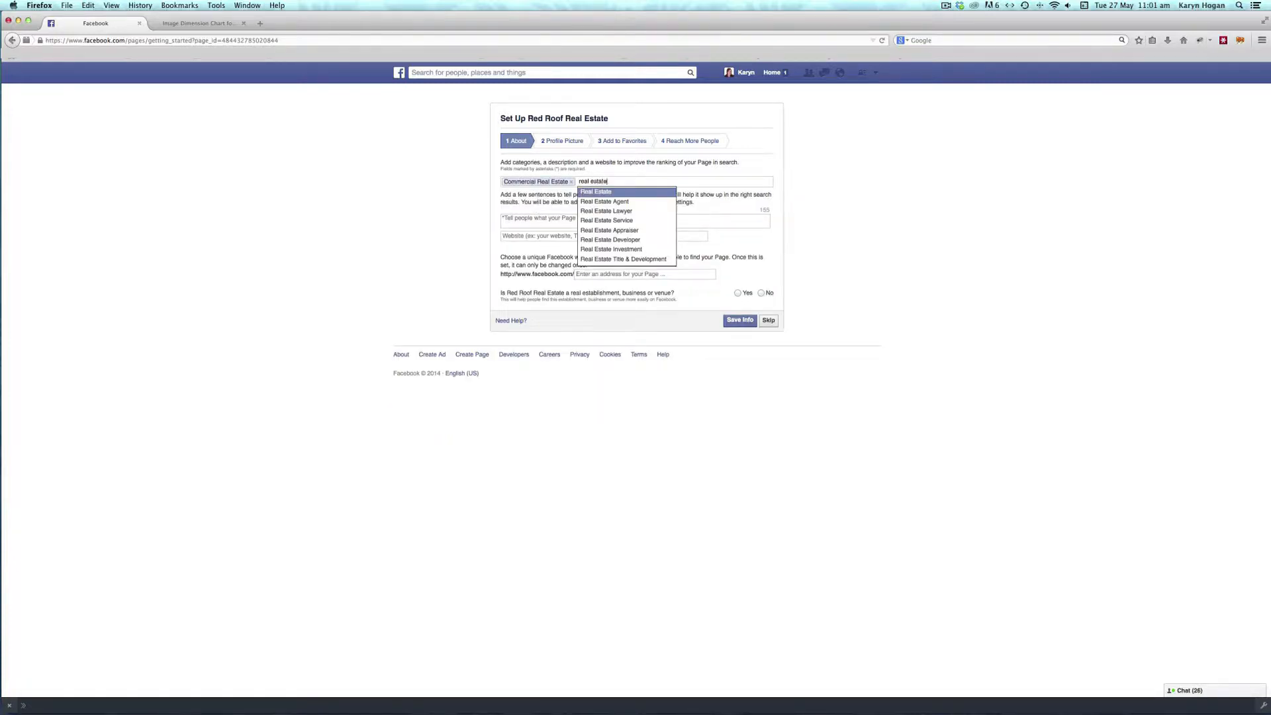
left_click(599, 199)
type("real estate")
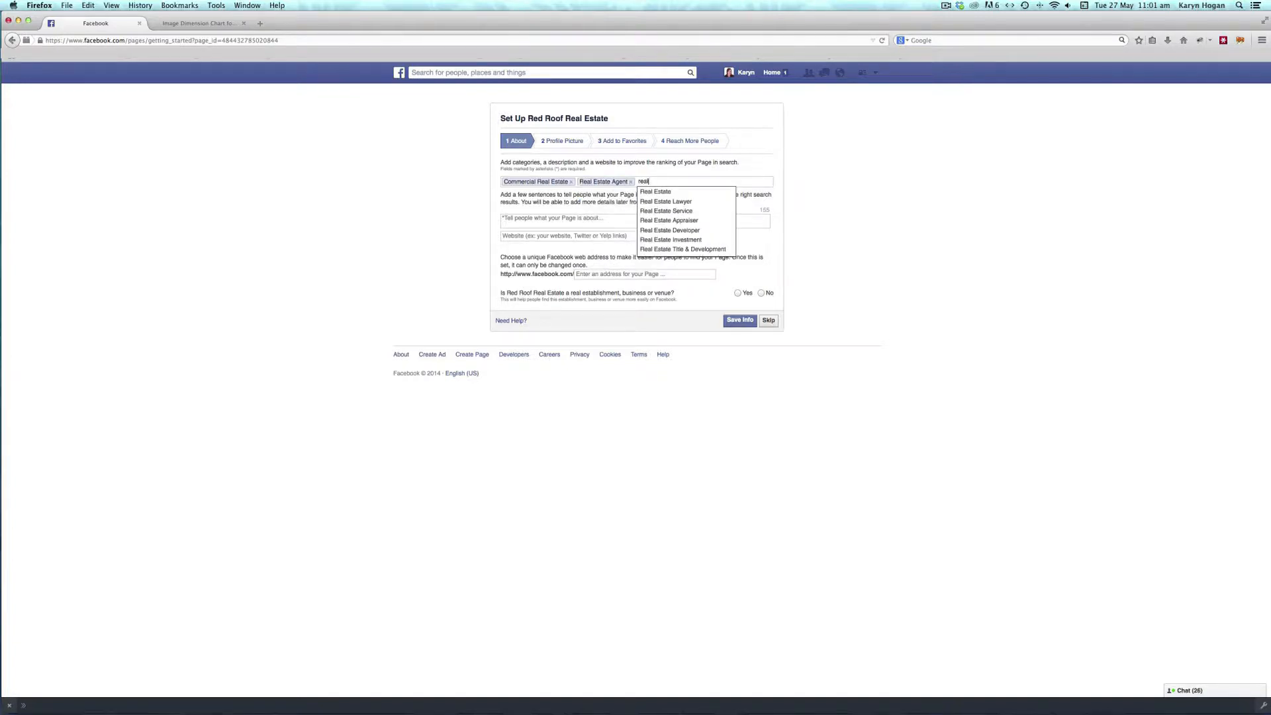
left_click(685, 210)
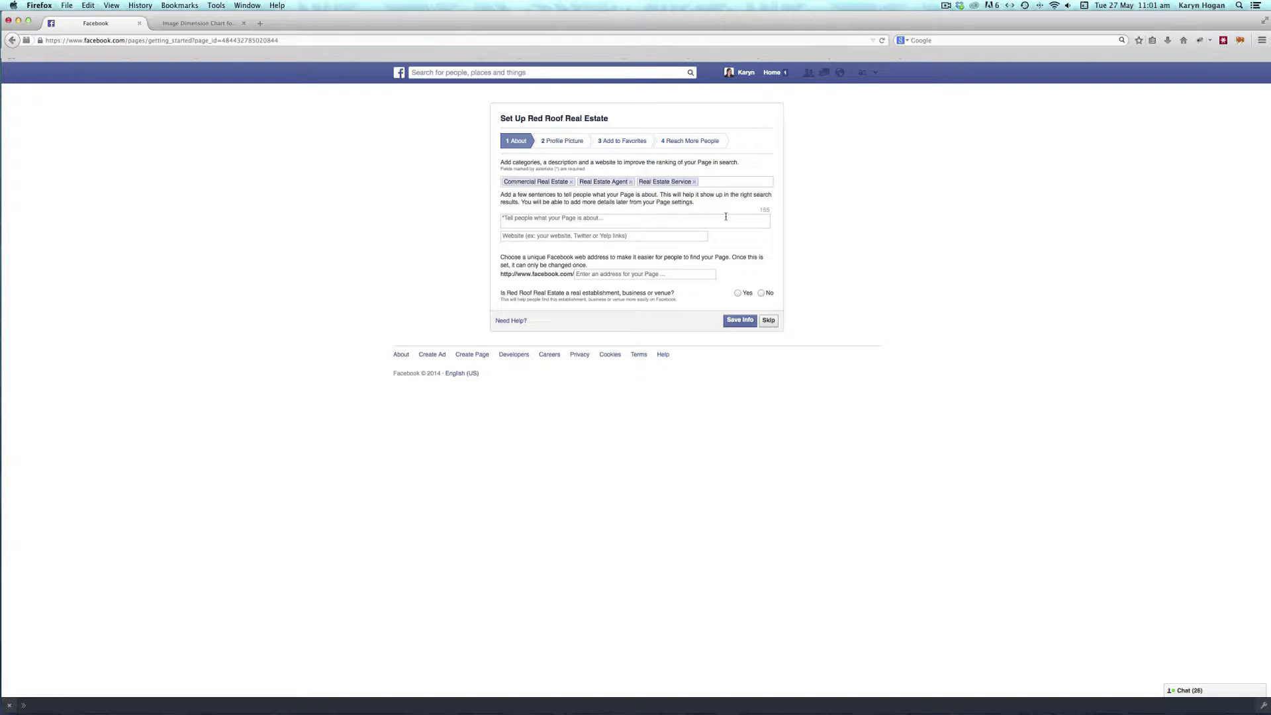
left_click(725, 216)
type("Red Roof Real Estate is a made up business for the purpose of this training")
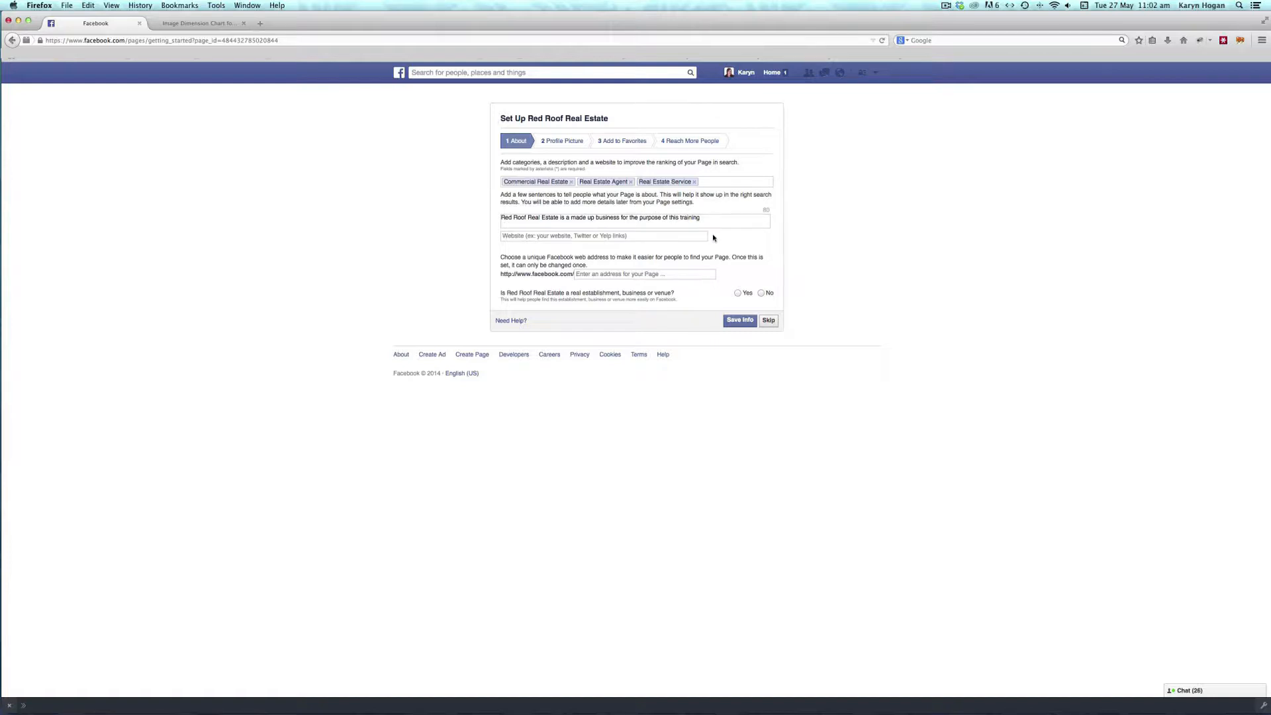
left_click(700, 237)
type("www.redroofrealestate.com")
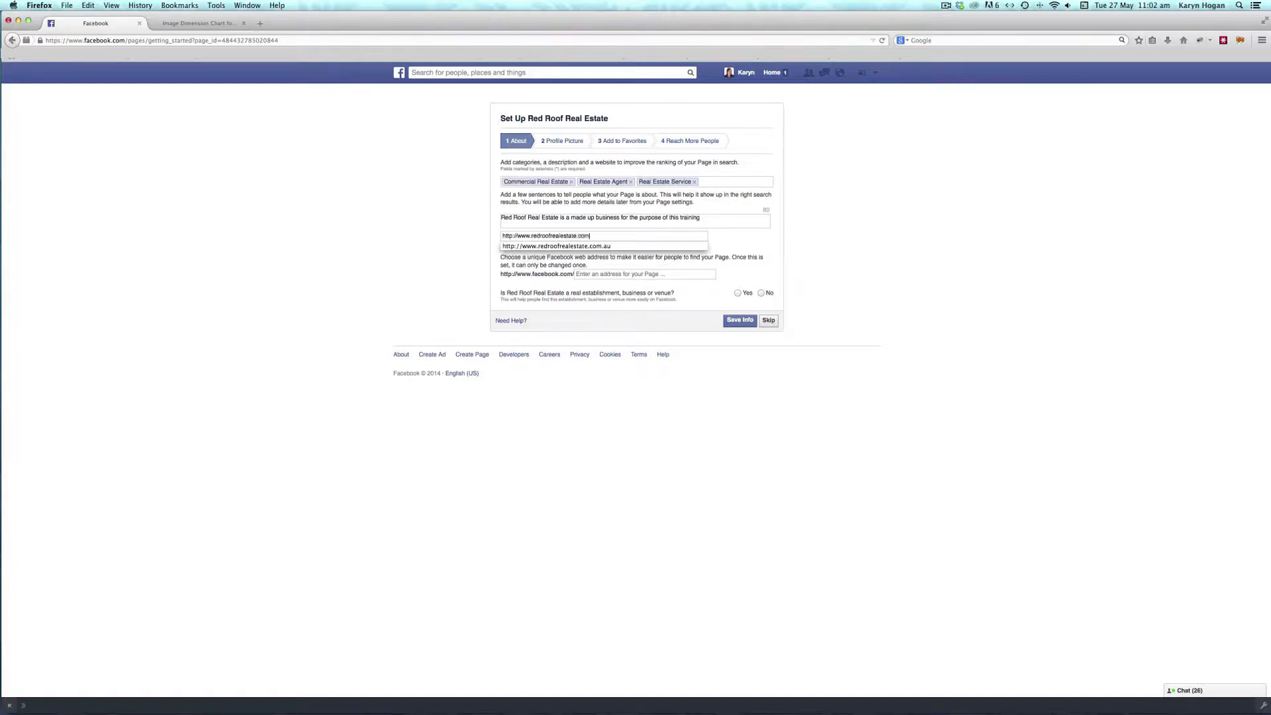
key("Down")
key("Return")
left_click(638, 272)
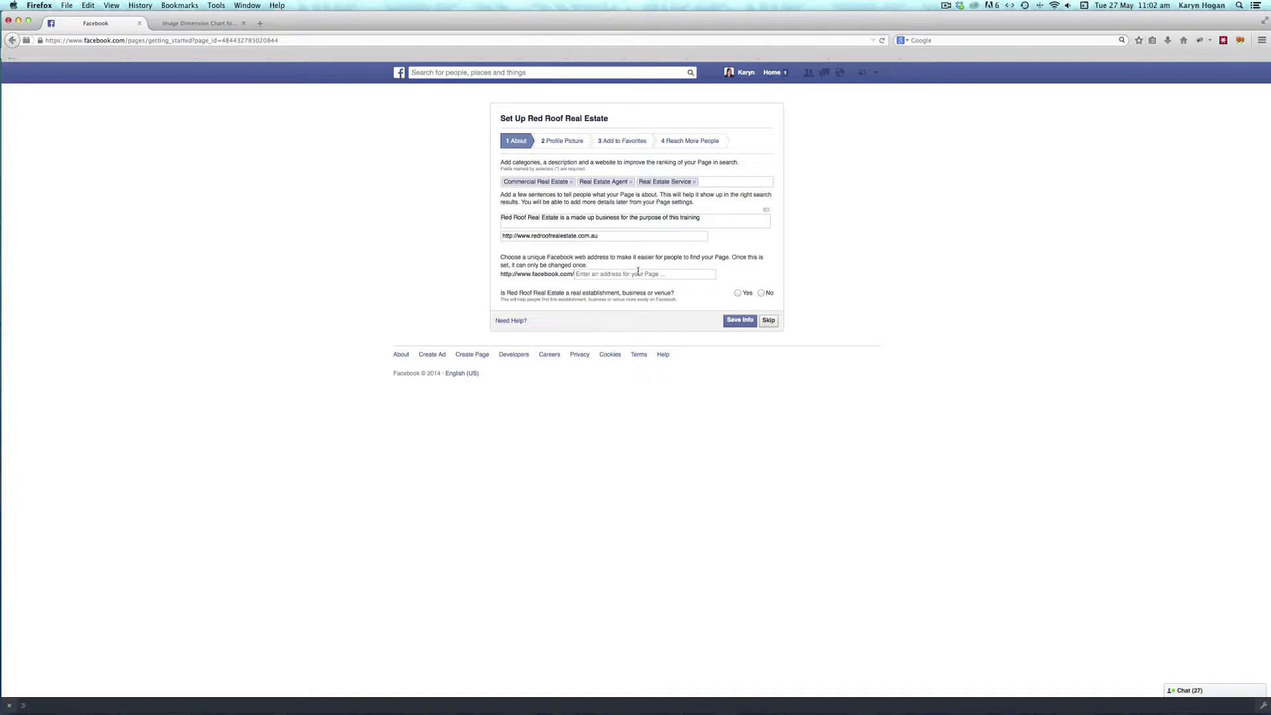
- Enter web address 'redroo', answer Yes to both questions, and save after extending it with 'realestatetes'
type("redroof")
left_click(737, 294)
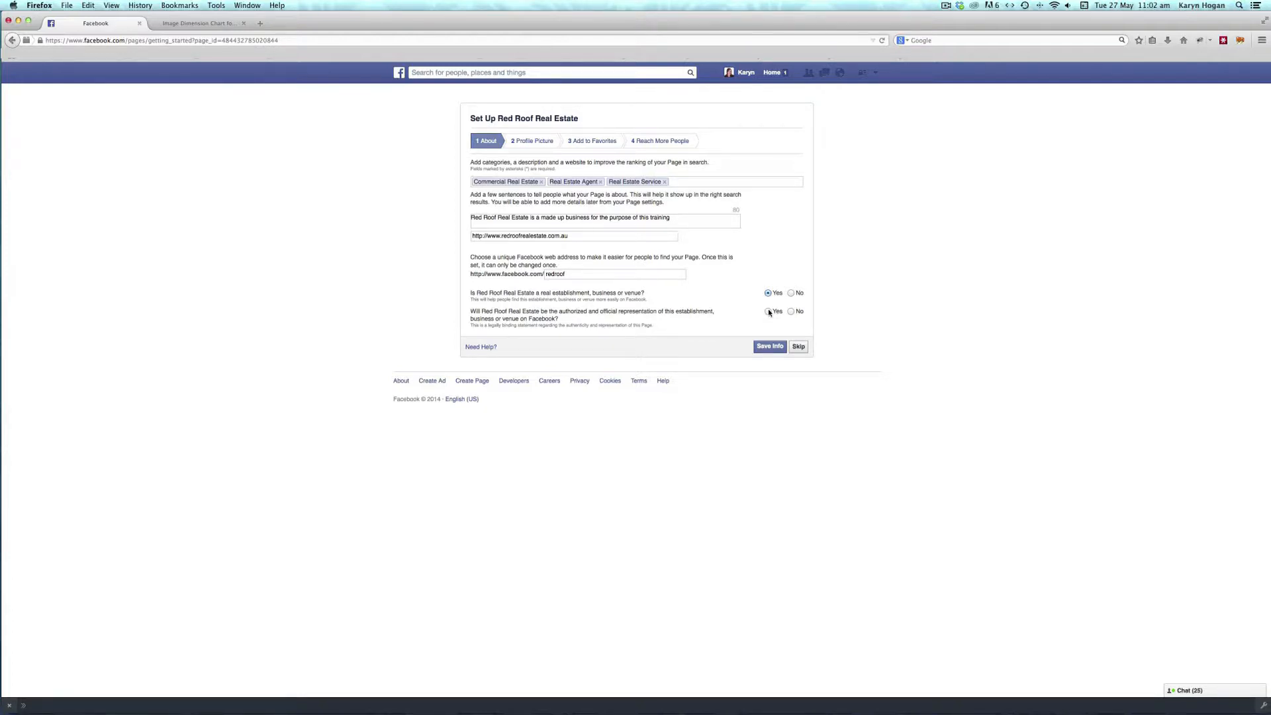
left_click(770, 346)
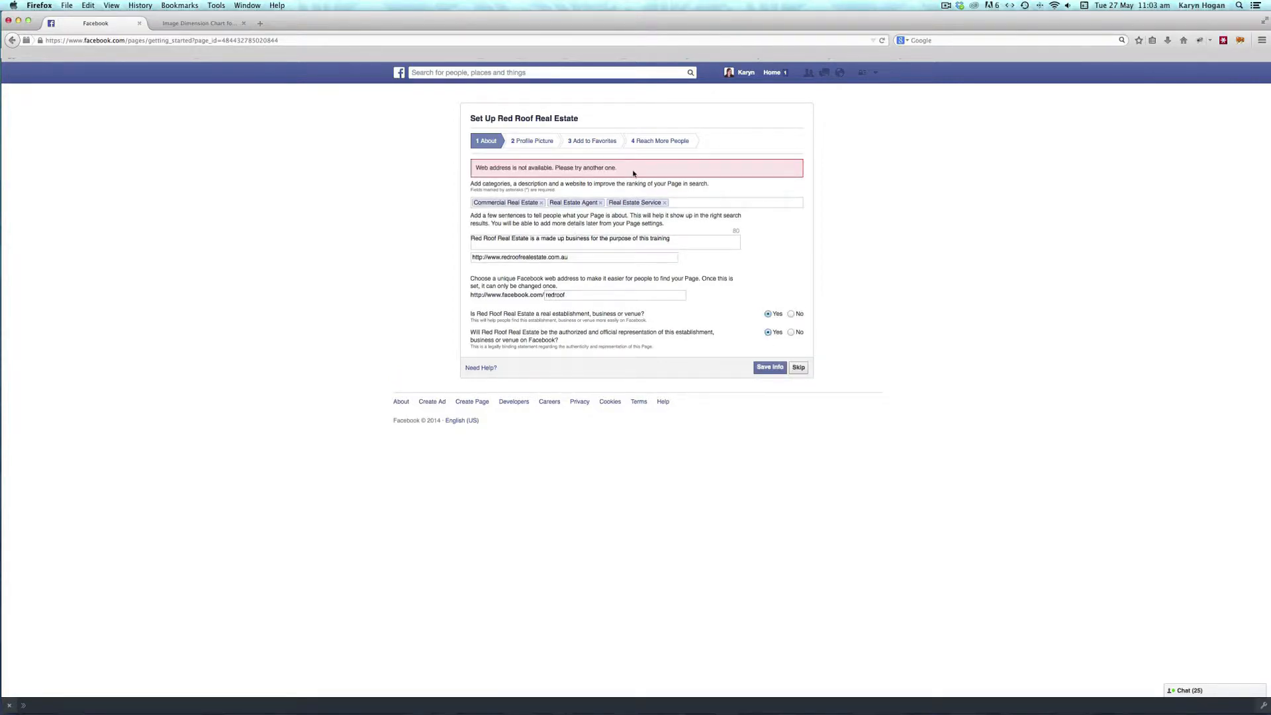
left_click(612, 297)
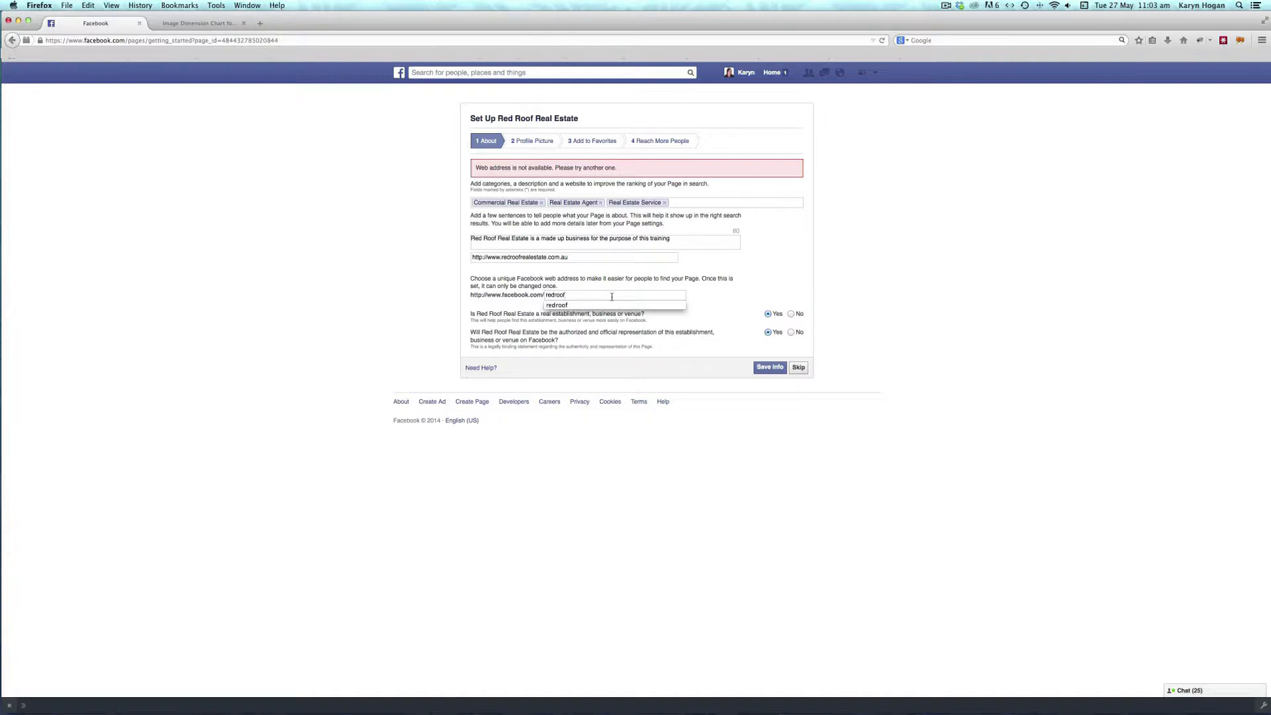
type("realestatetest")
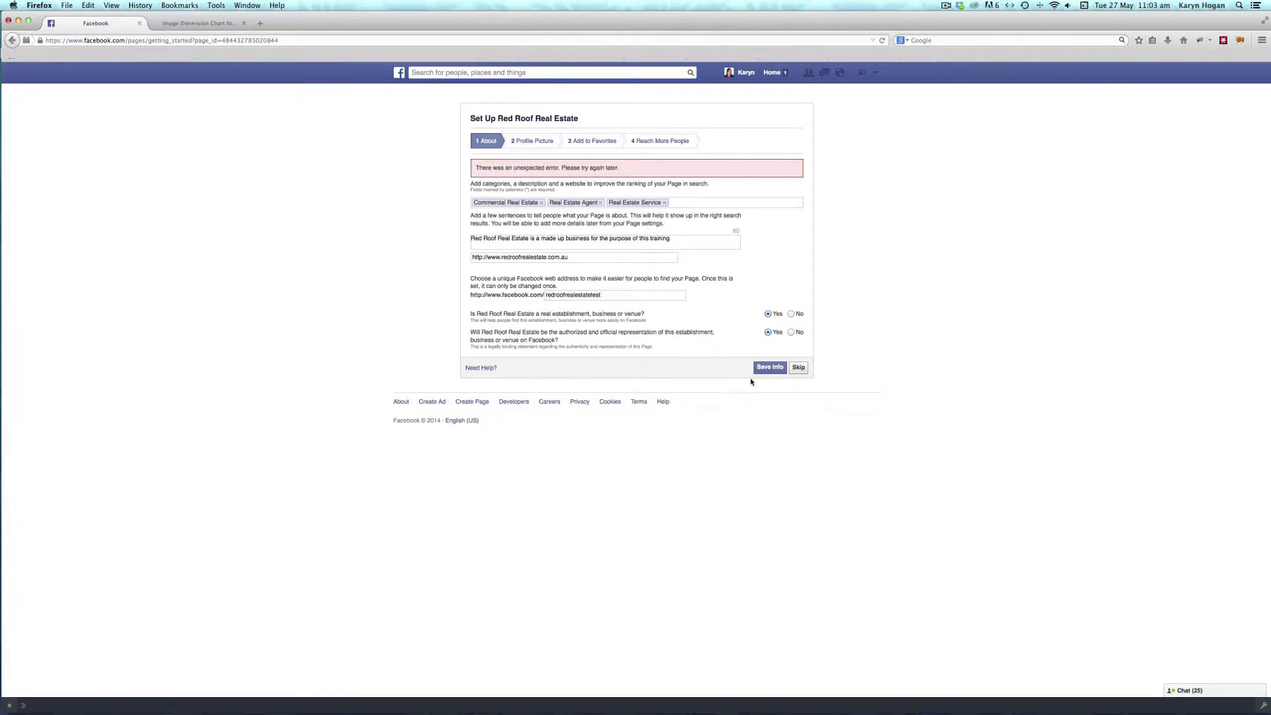
left_click(776, 368)
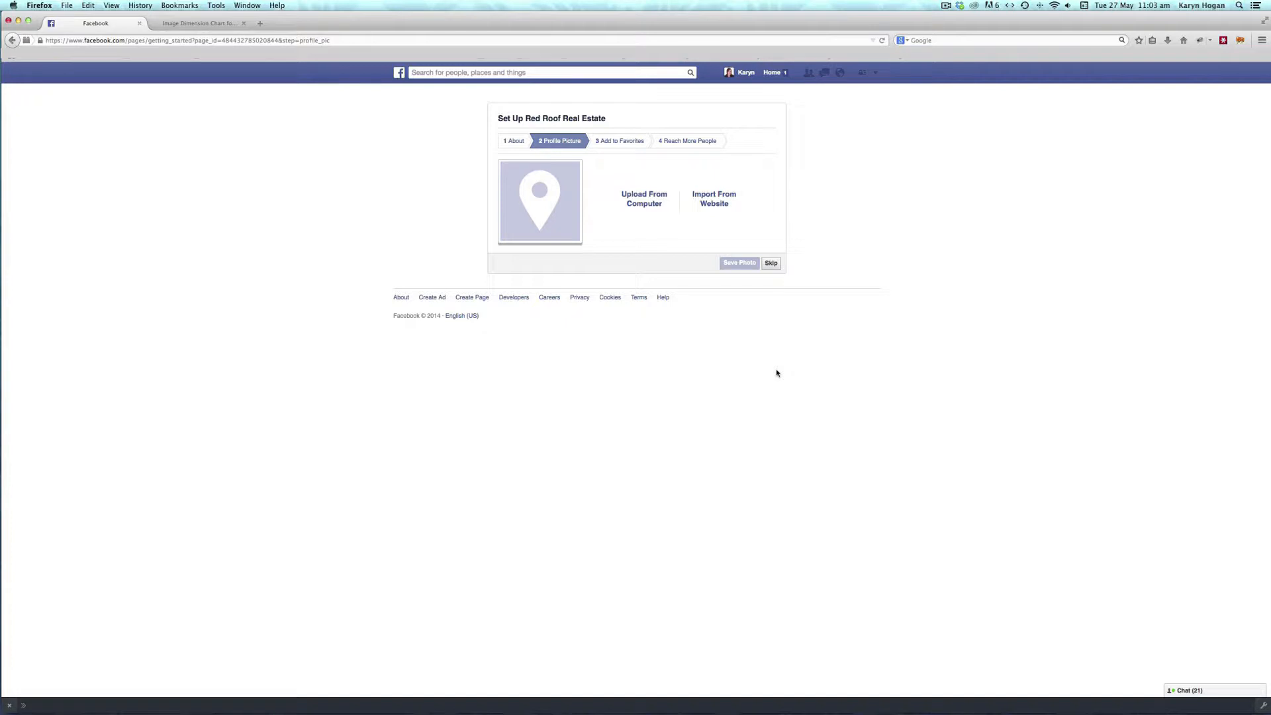
- Upload karyn.jpg as the profile photo, add the Page to favorites, and skip the ad step
left_click(642, 197)
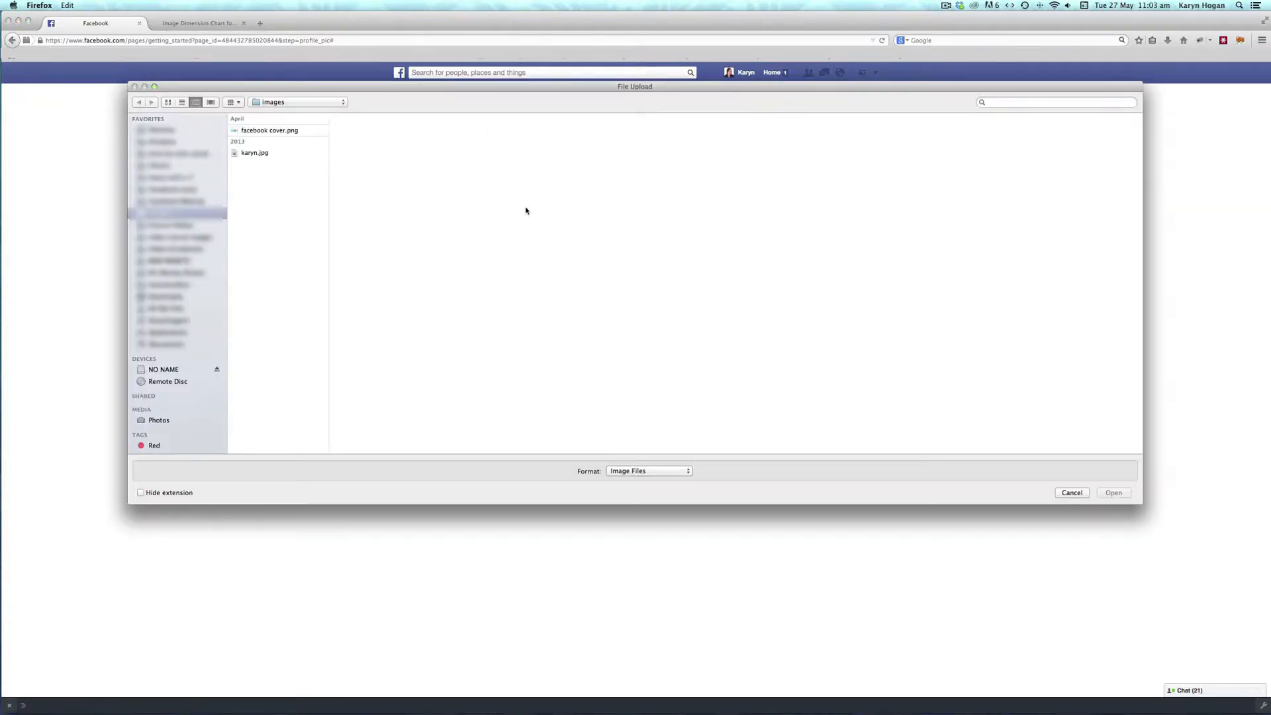
left_click(277, 154)
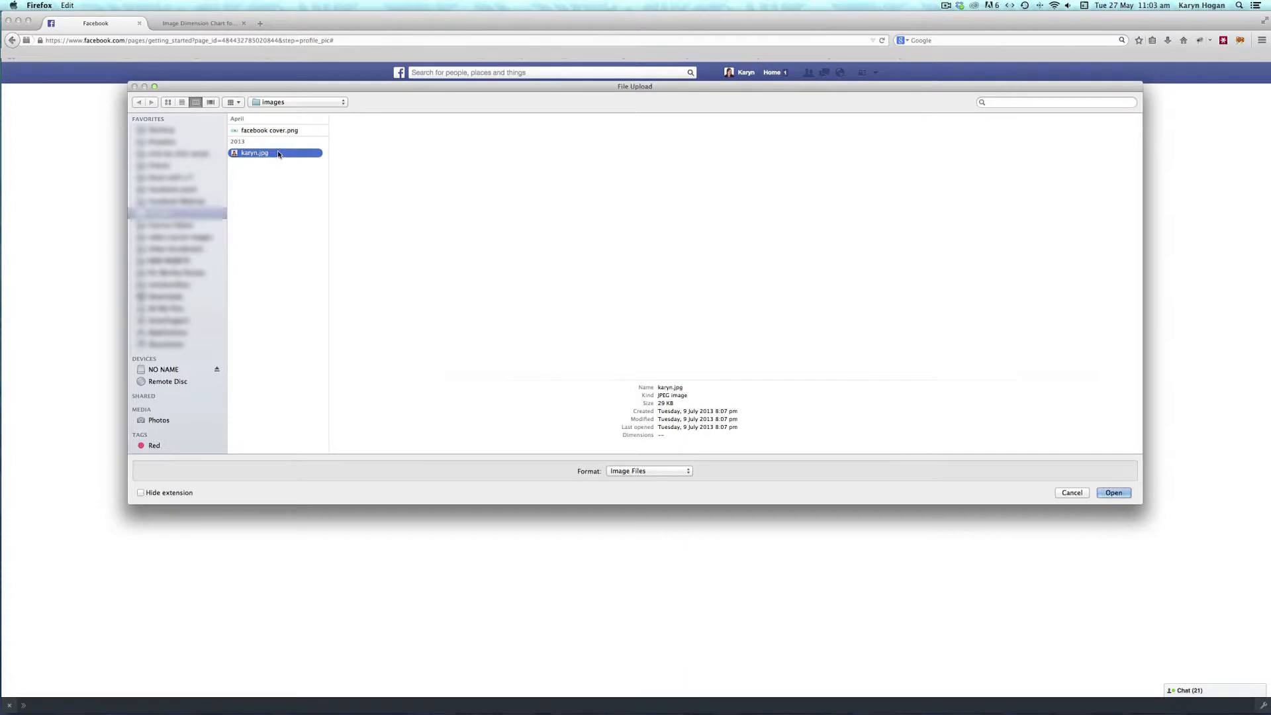
left_click(1122, 496)
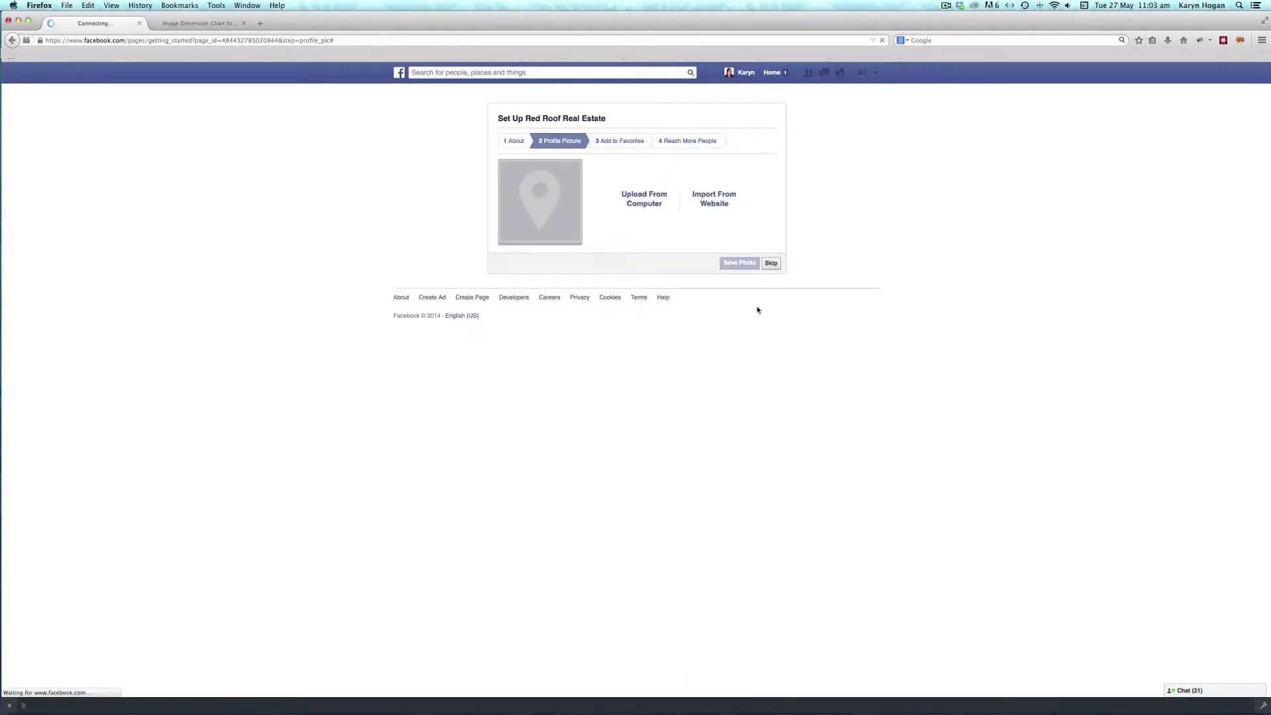
left_click(772, 263)
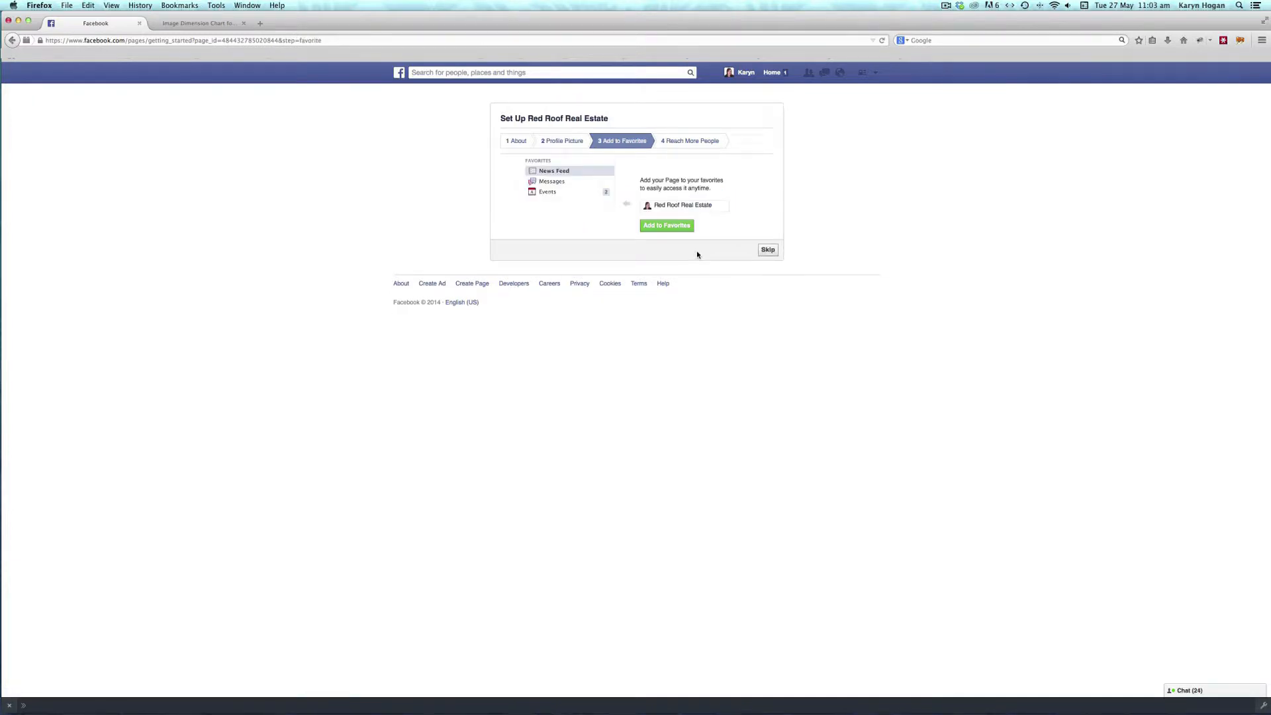
left_click(688, 229)
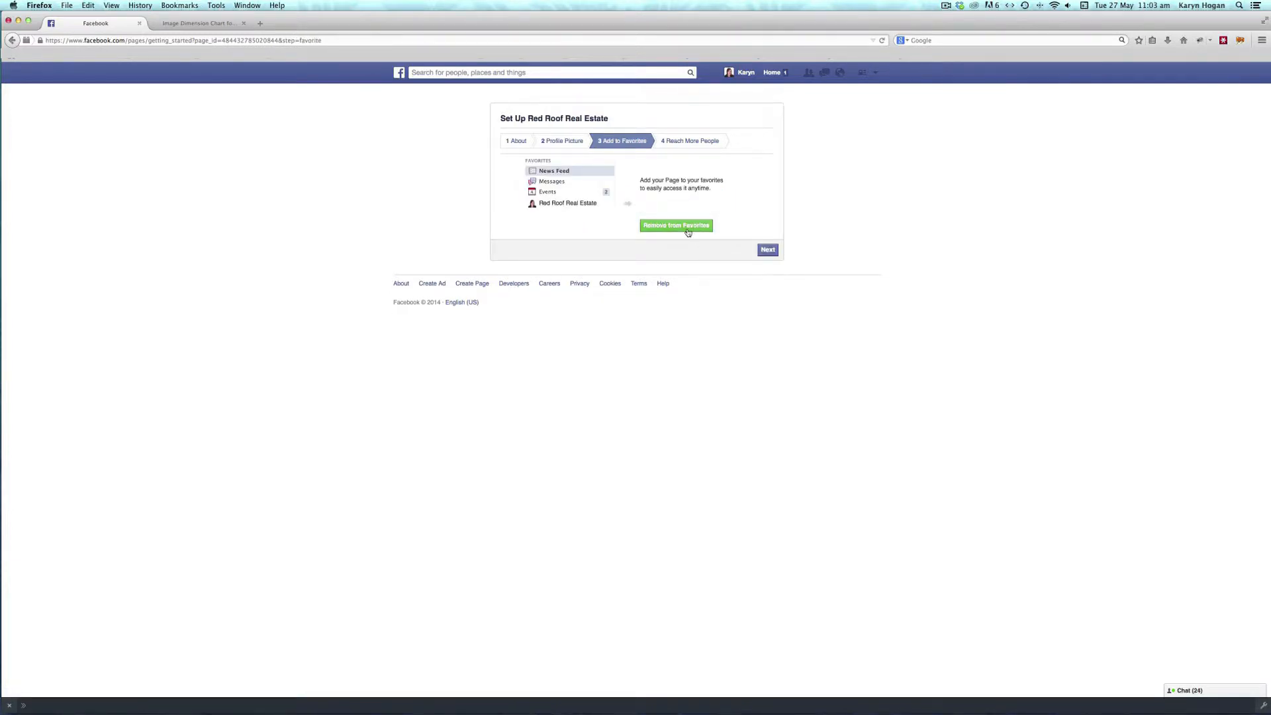
left_click(768, 253)
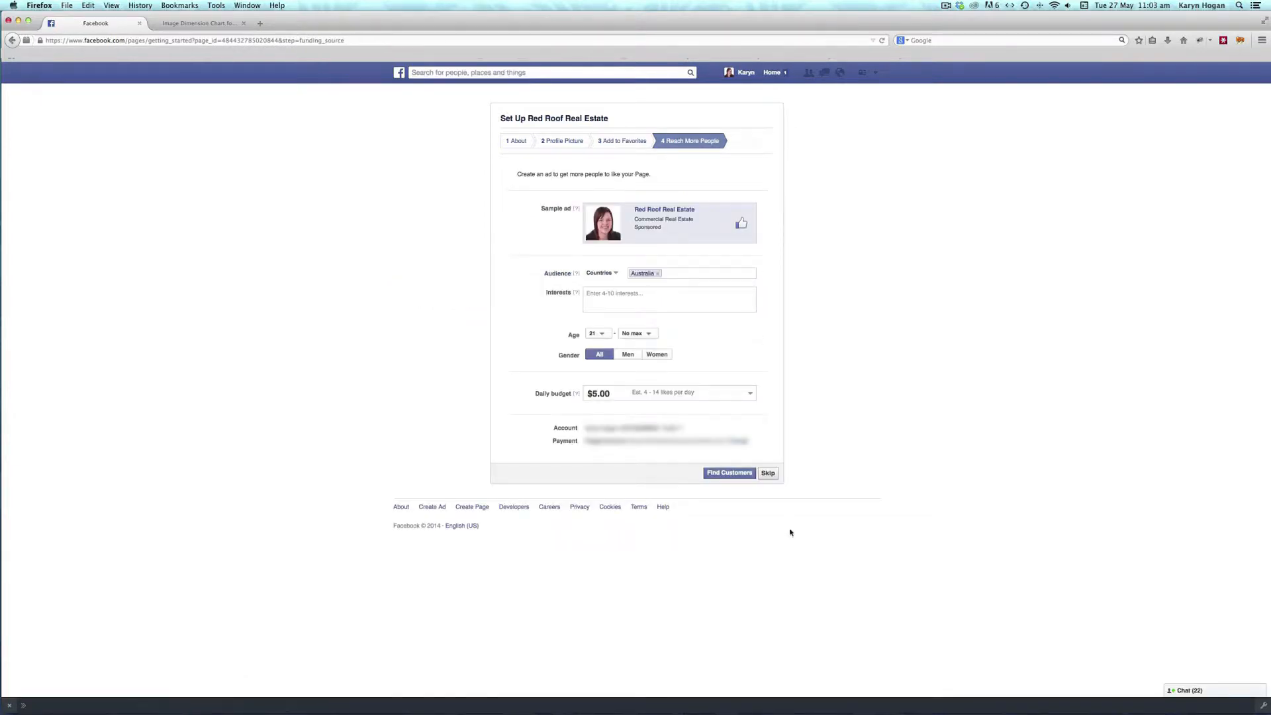
left_click(768, 472)
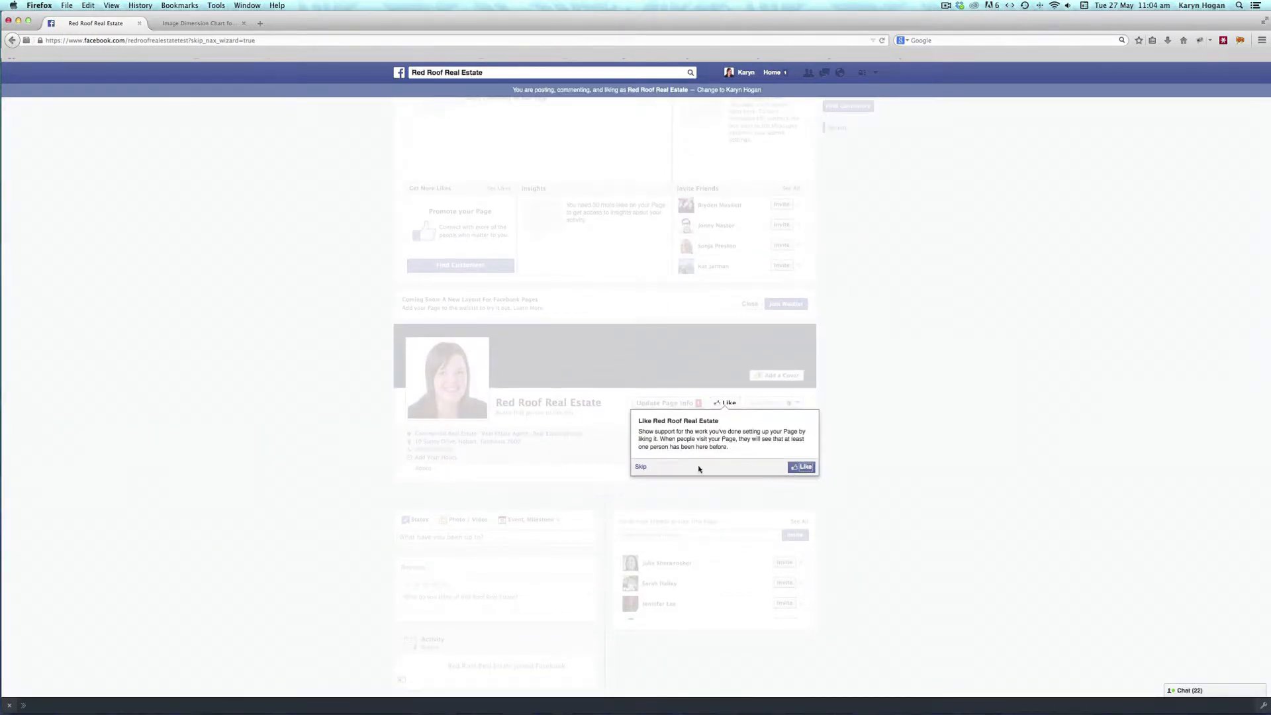
- Dismiss the Page tips, tick Unpublish Page under Page Visibility, save, and return to the Page
left_click(640, 467)
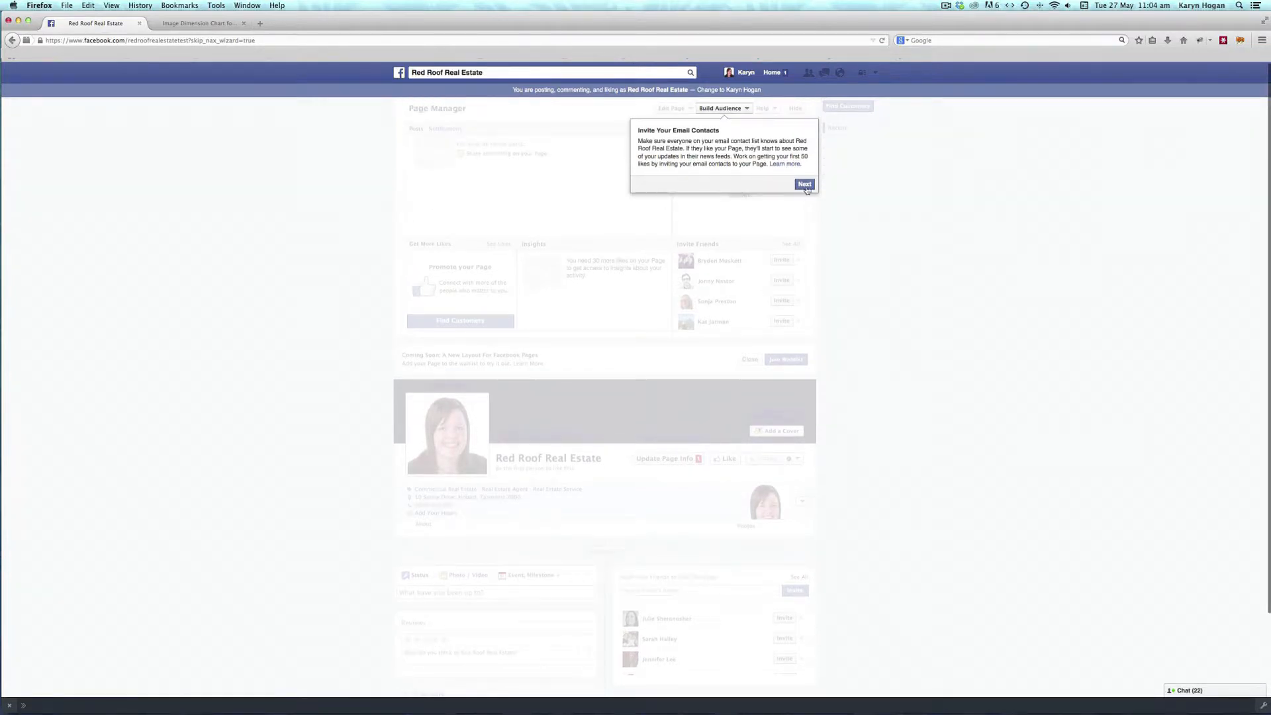
left_click(804, 175)
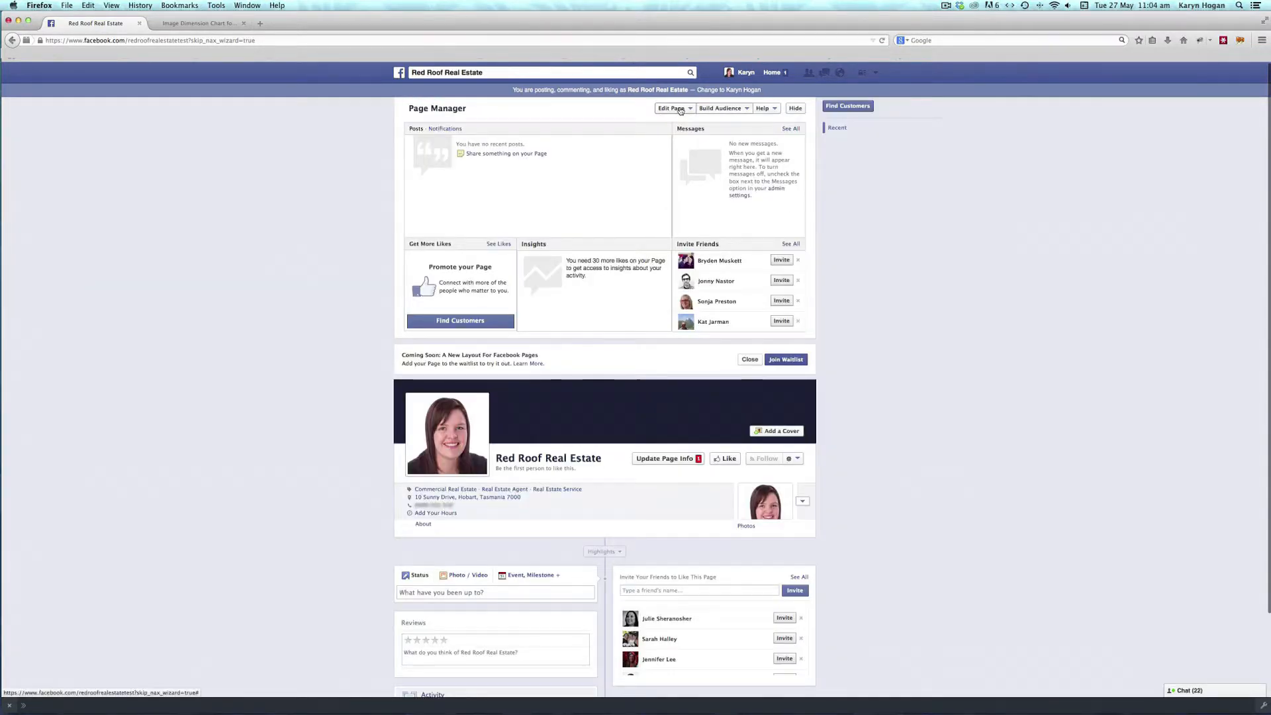
left_click(680, 111)
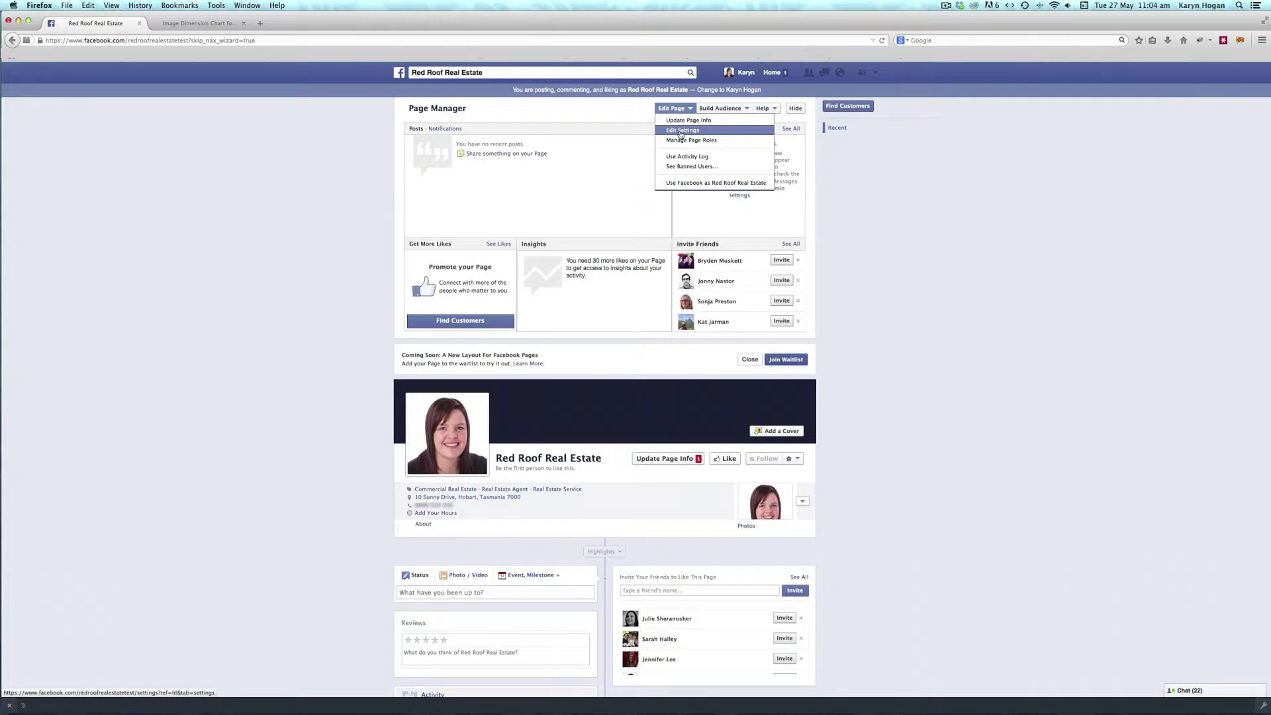
left_click(680, 131)
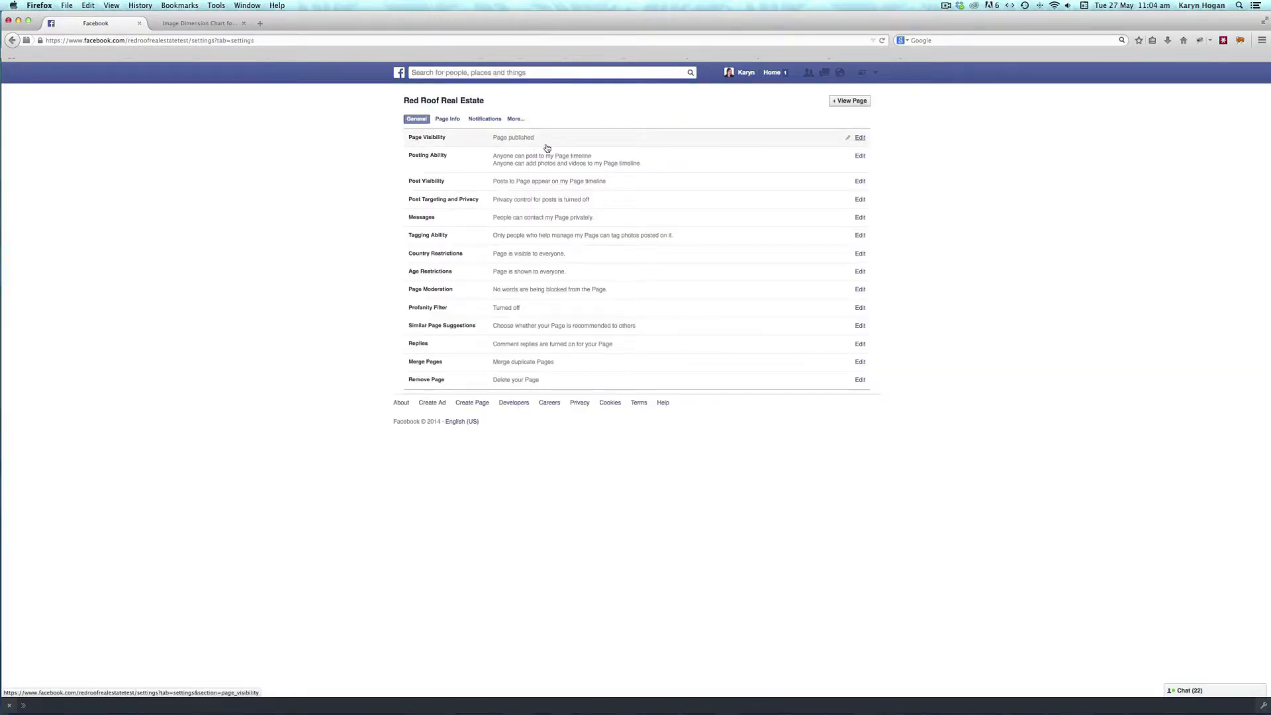
left_click(861, 140)
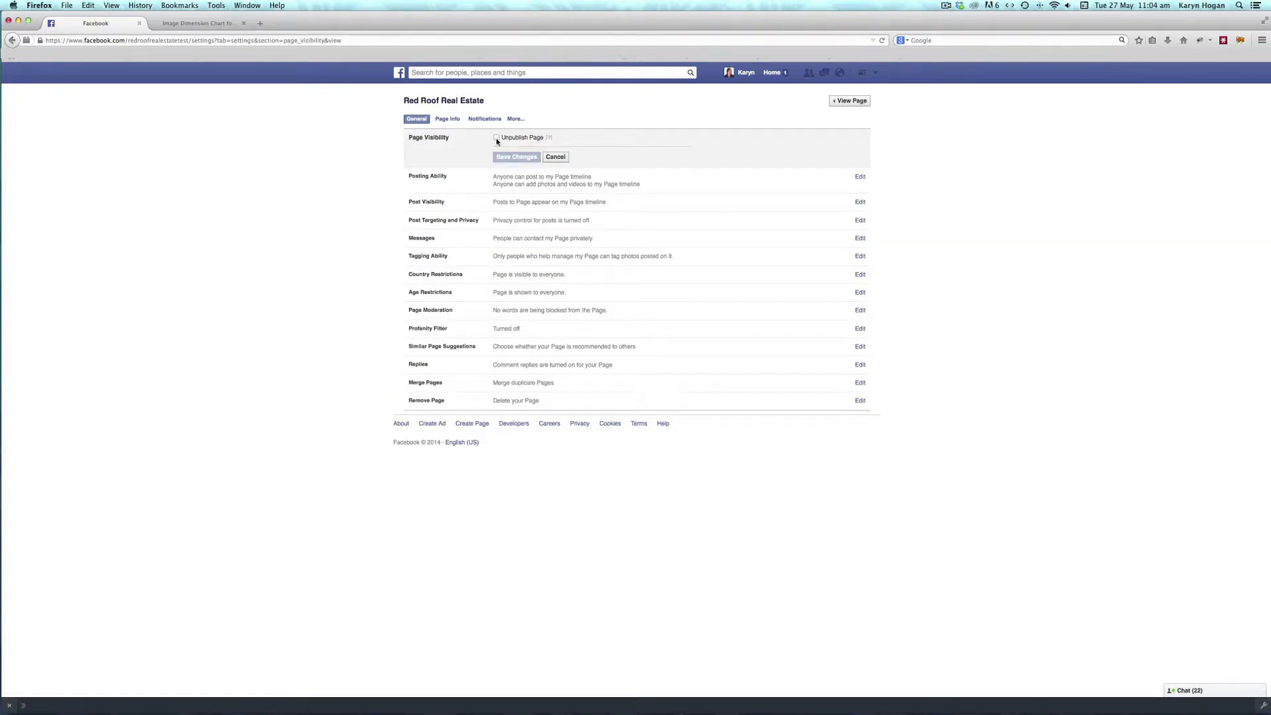
left_click(496, 139)
left_click(502, 157)
left_click(861, 106)
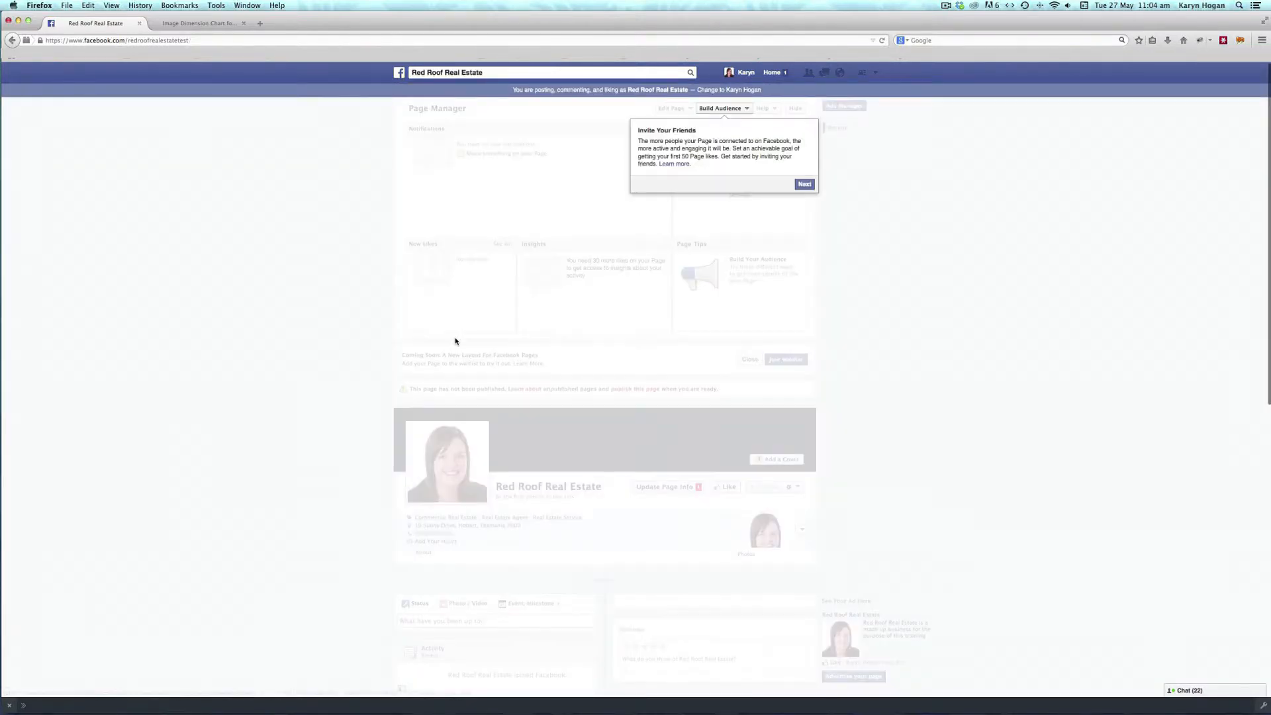
- In Page Info, change the category to Brands & Products and save
left_click(804, 184)
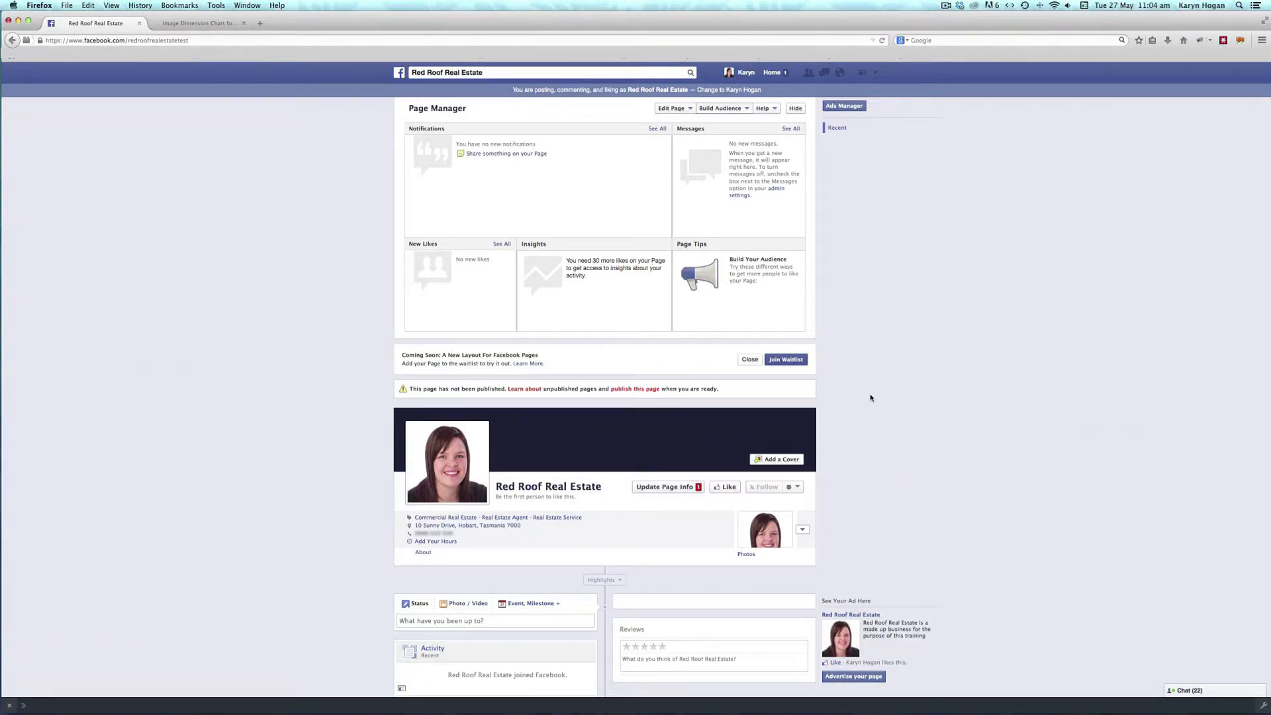
left_click(672, 108)
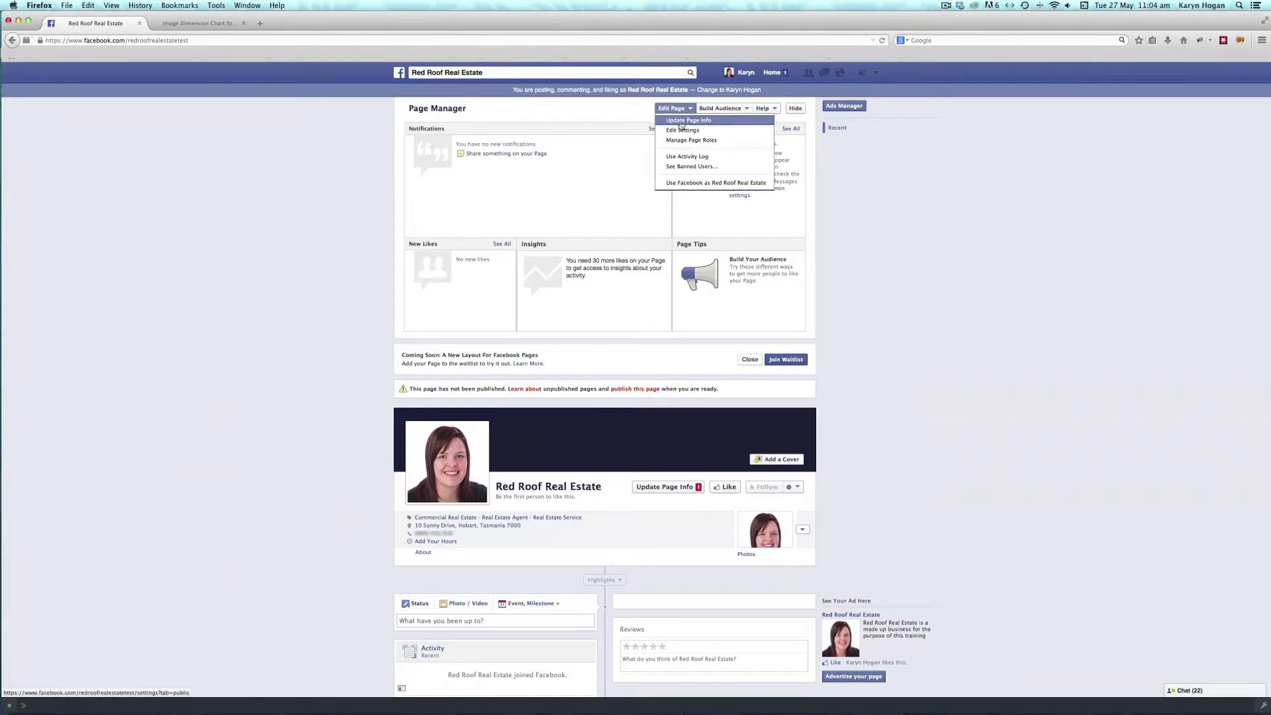
left_click(680, 123)
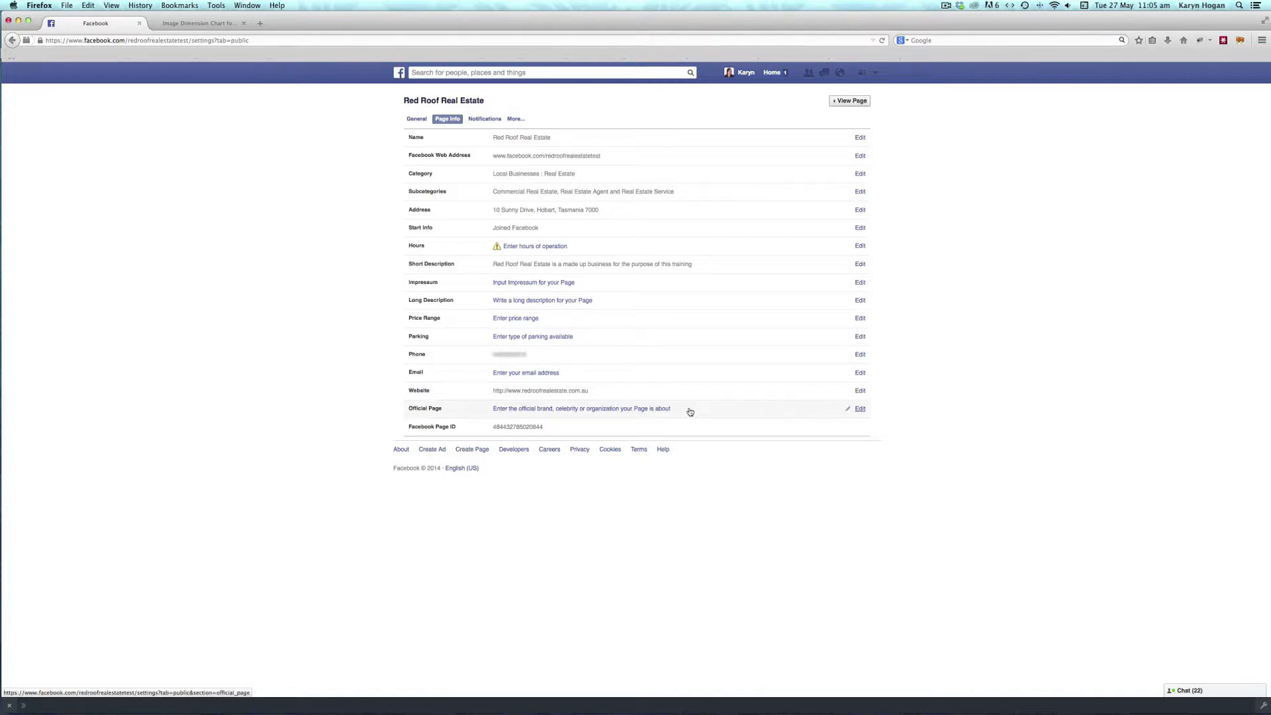
left_click(624, 186)
left_click(583, 178)
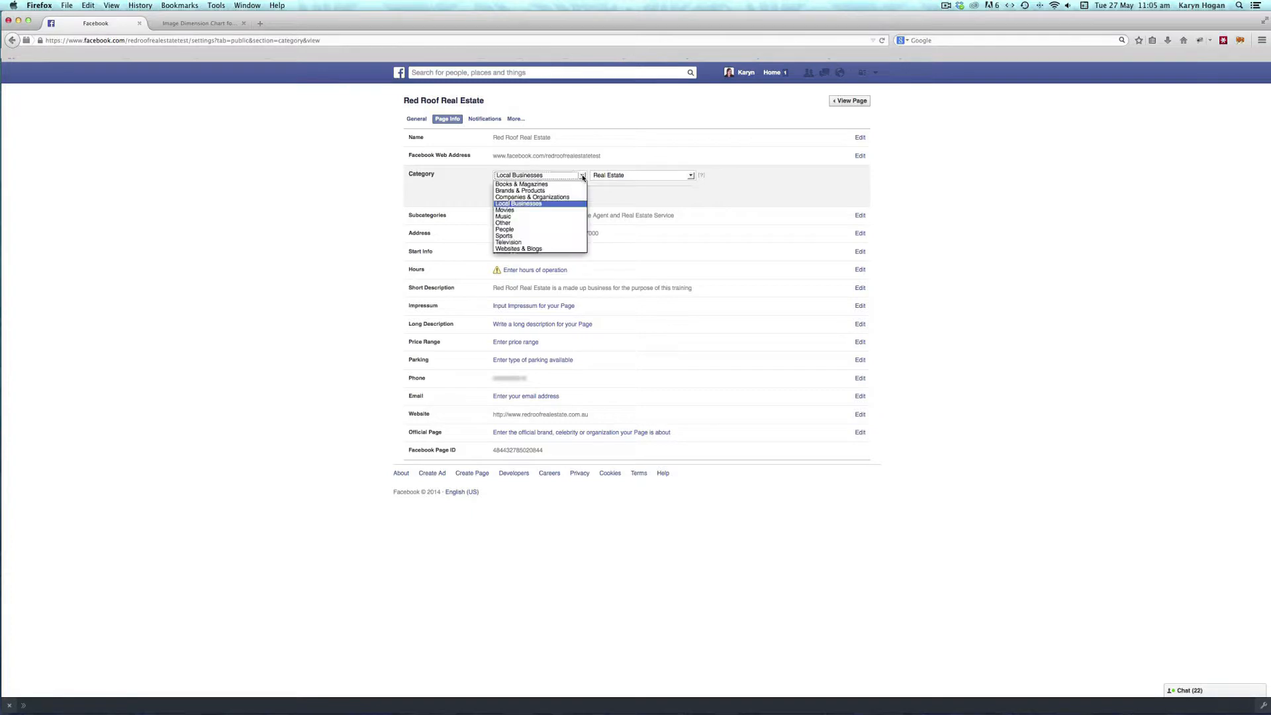
left_click(538, 193)
left_click(535, 195)
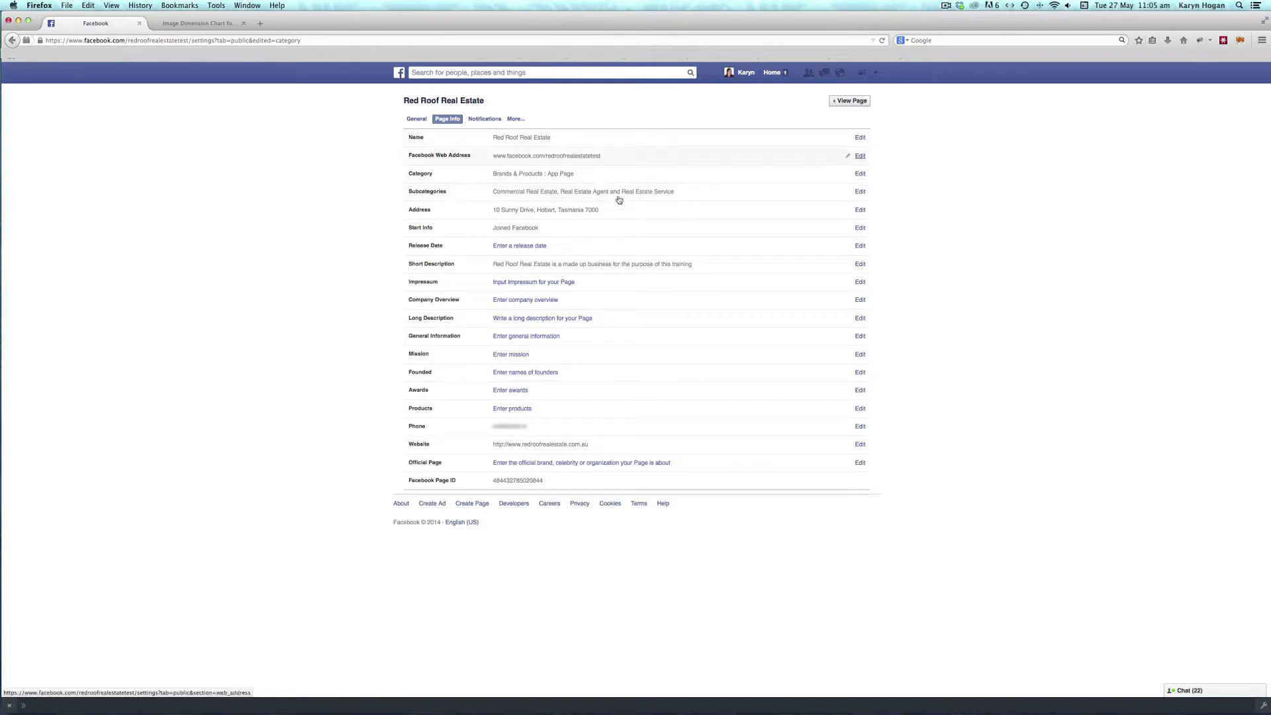
- Change the category again so it reads People: Author, and save
left_click(515, 176)
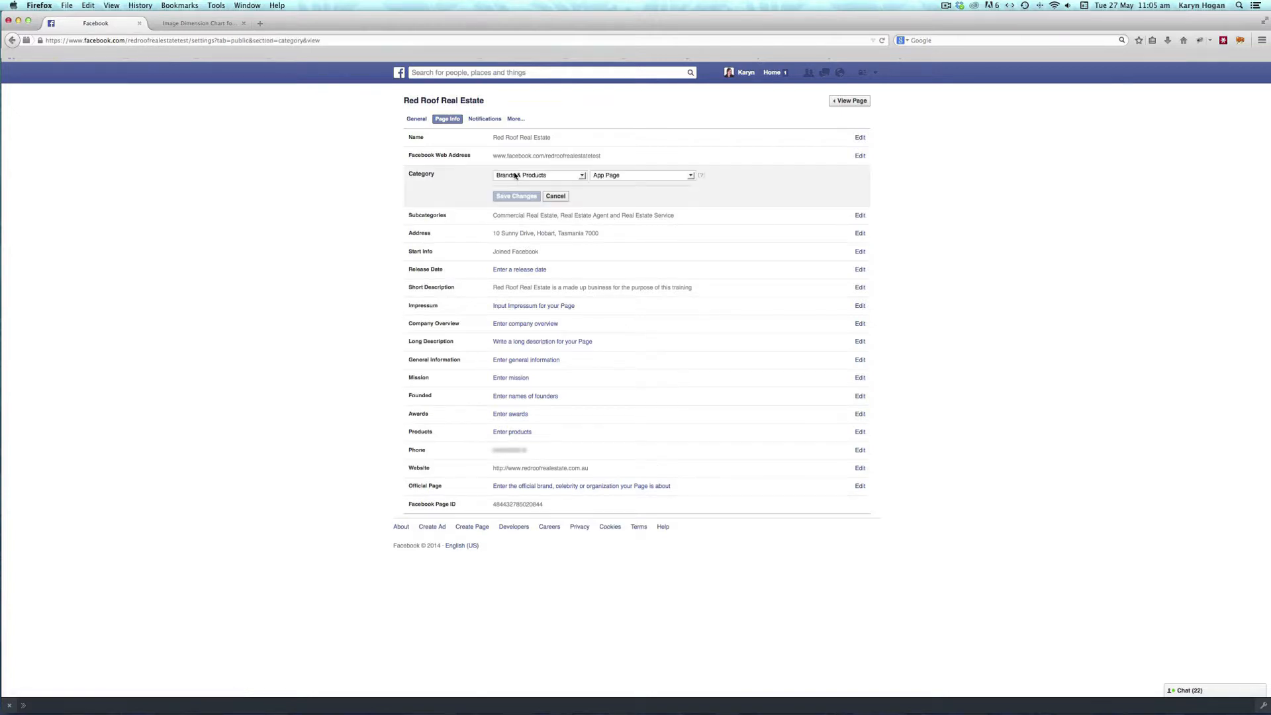
left_click(553, 176)
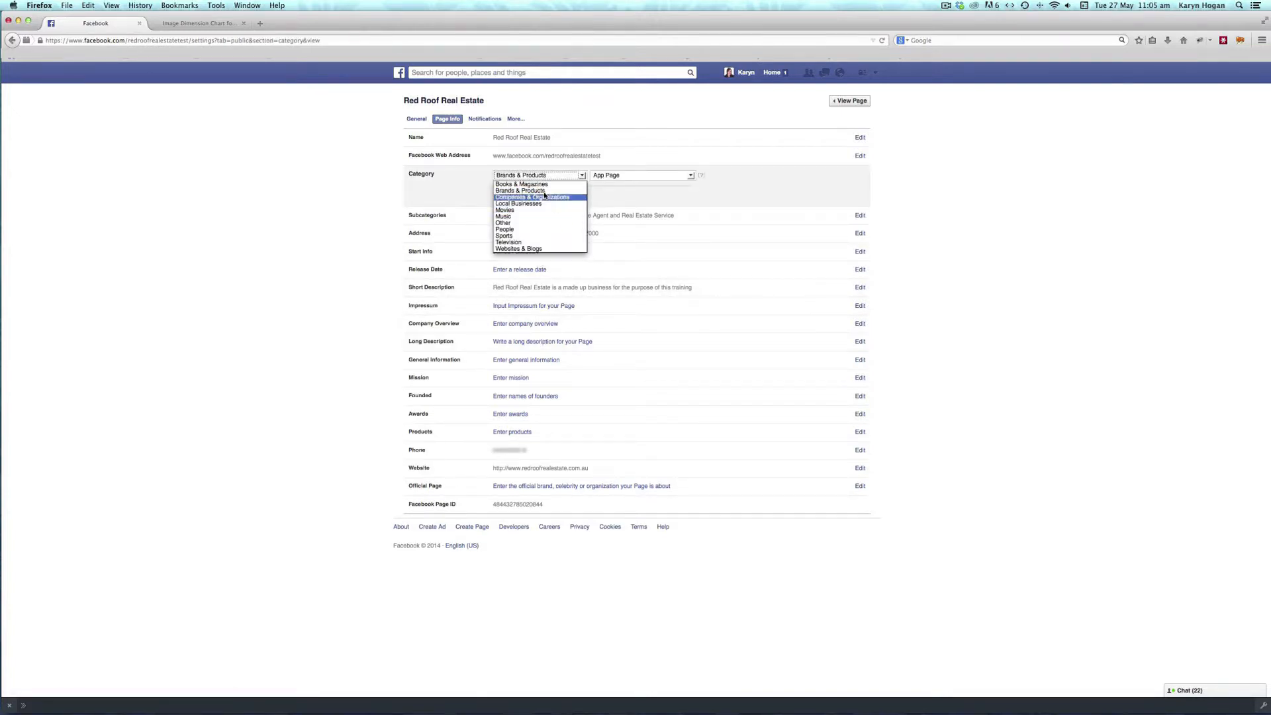
left_click(545, 189)
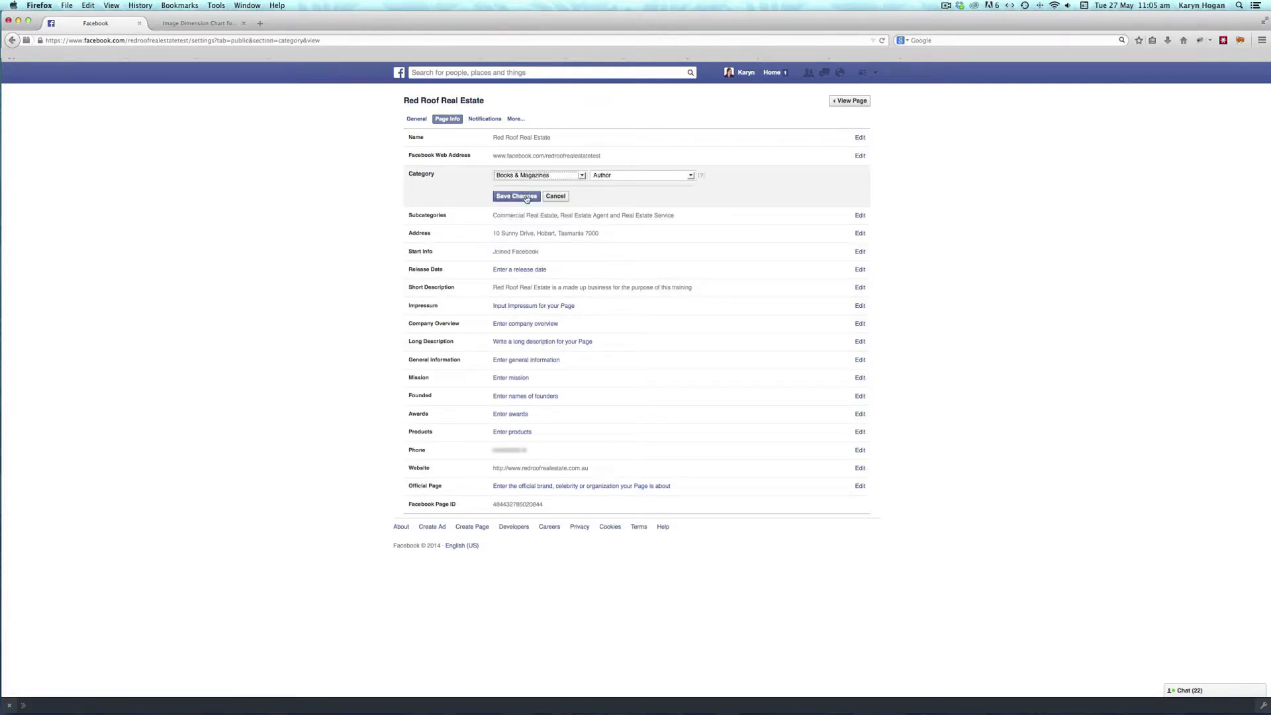
left_click(526, 196)
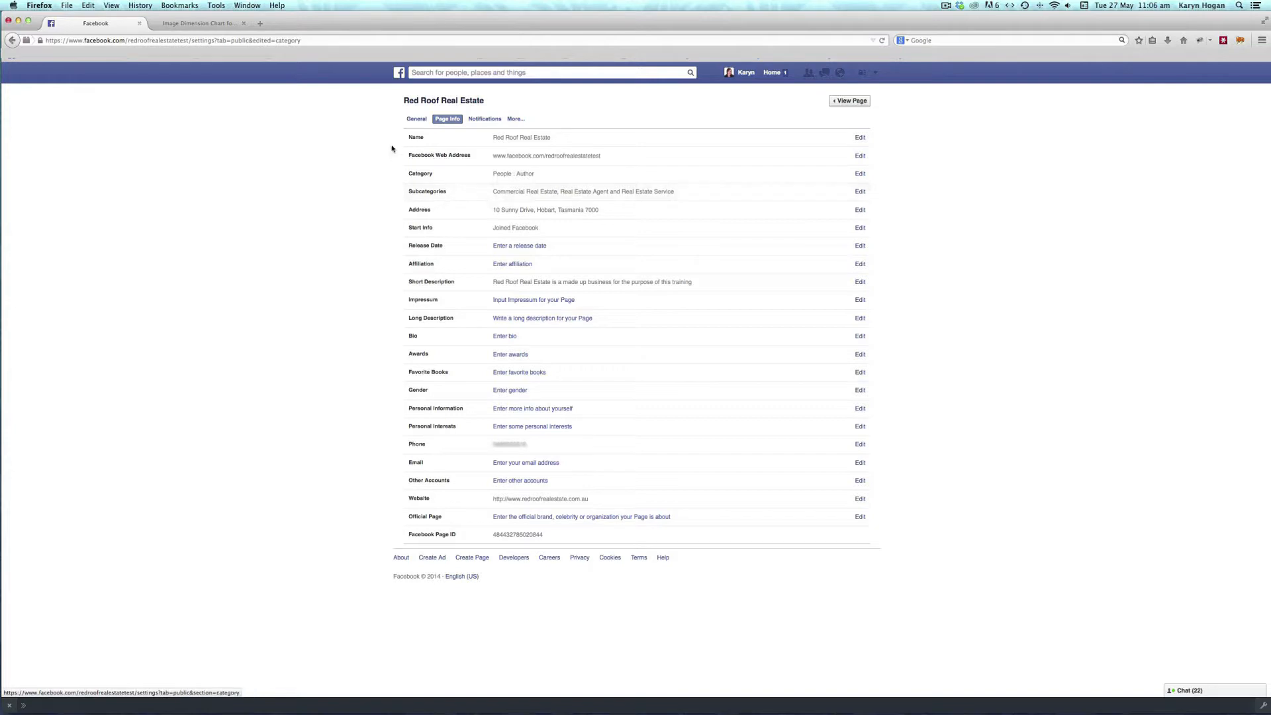
left_click(417, 119)
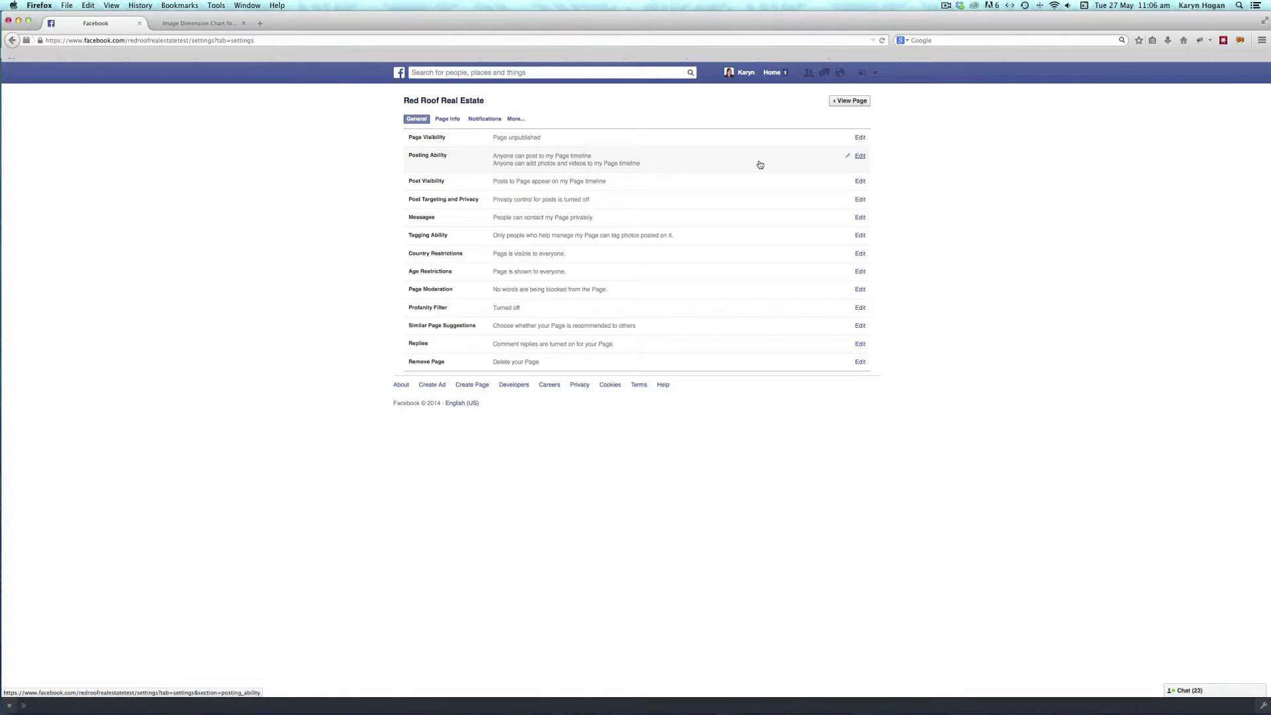
- Inspect Posting Ability, Post Visibility (posts by others kept allowed) and Post Targeting, cancelling each
left_click(860, 157)
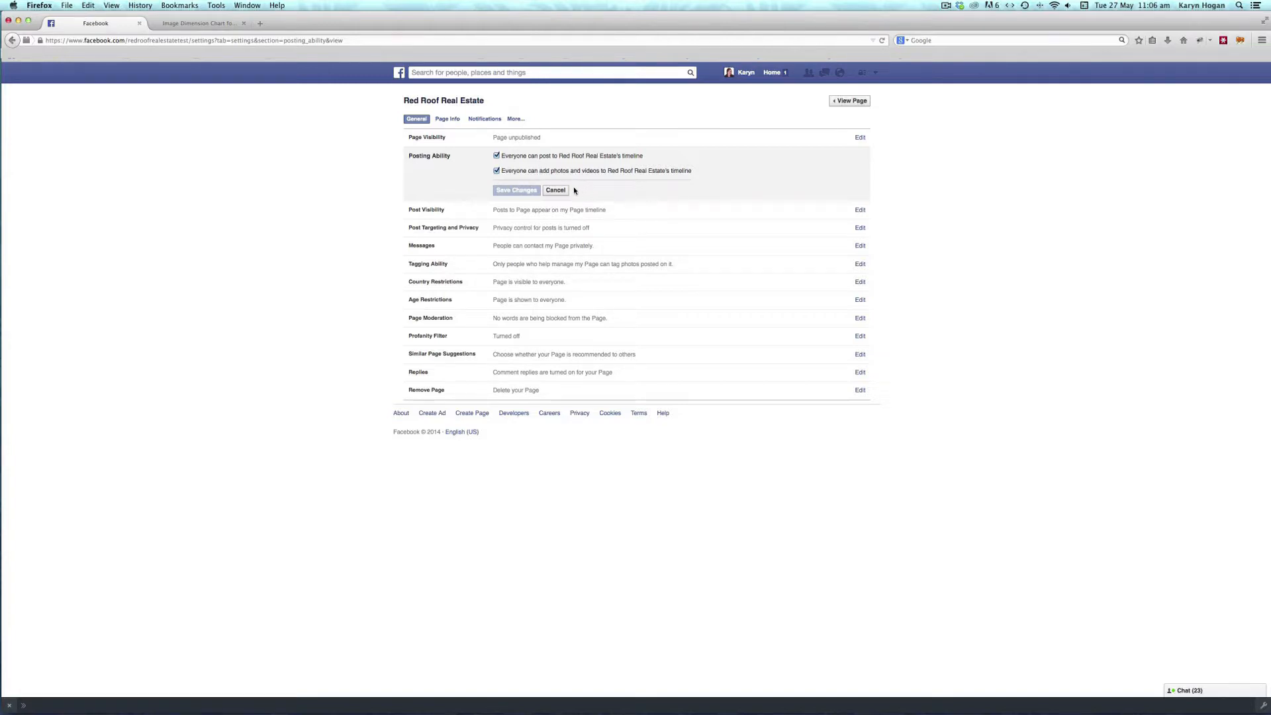
left_click(556, 190)
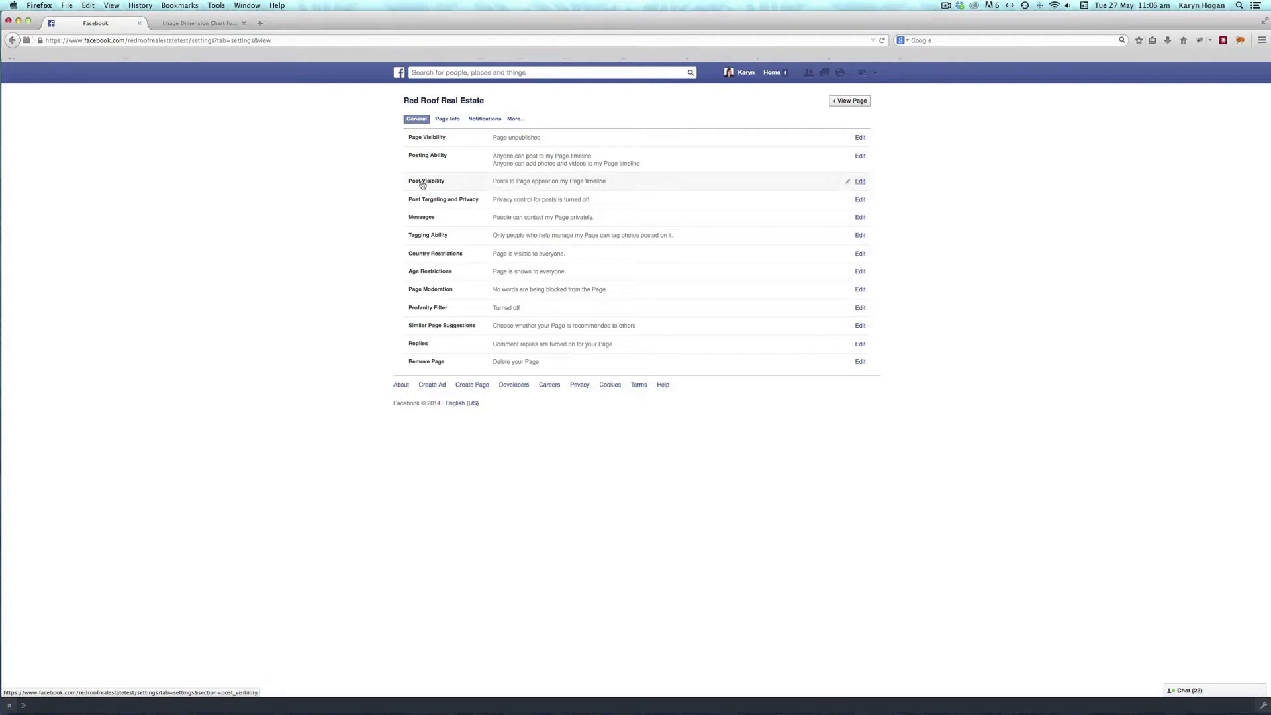
left_click(636, 186)
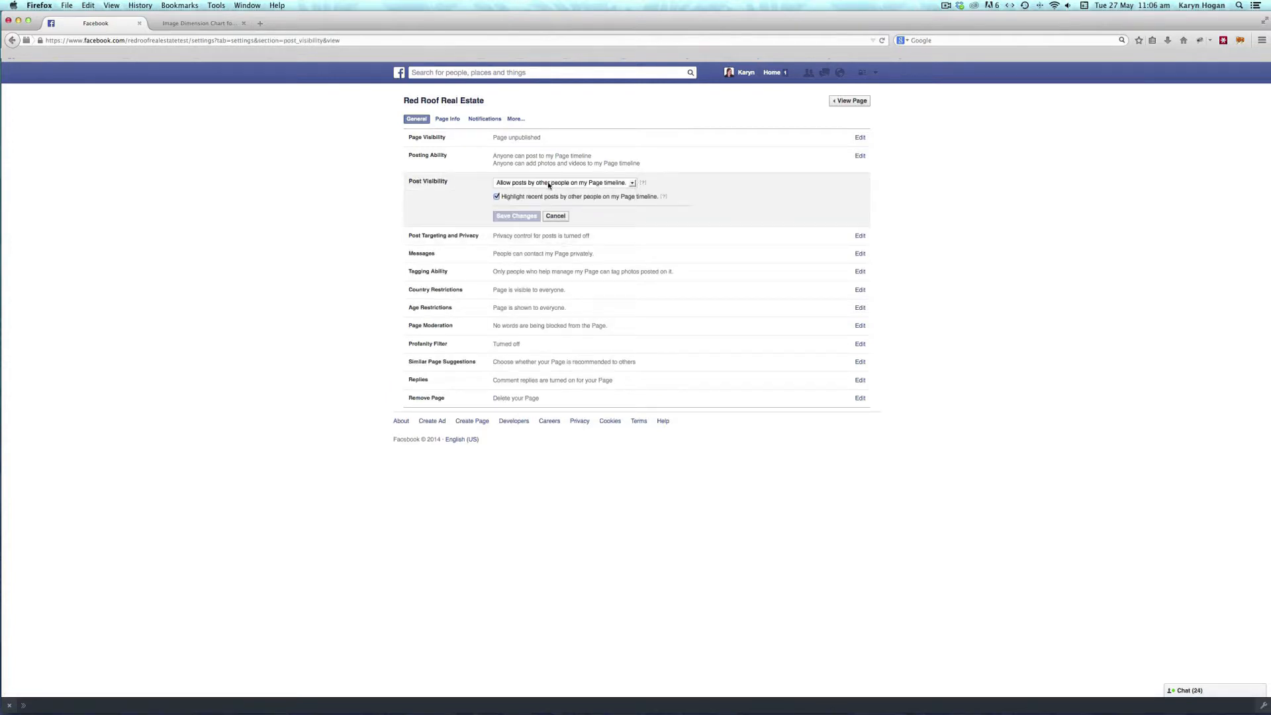
left_click(616, 188)
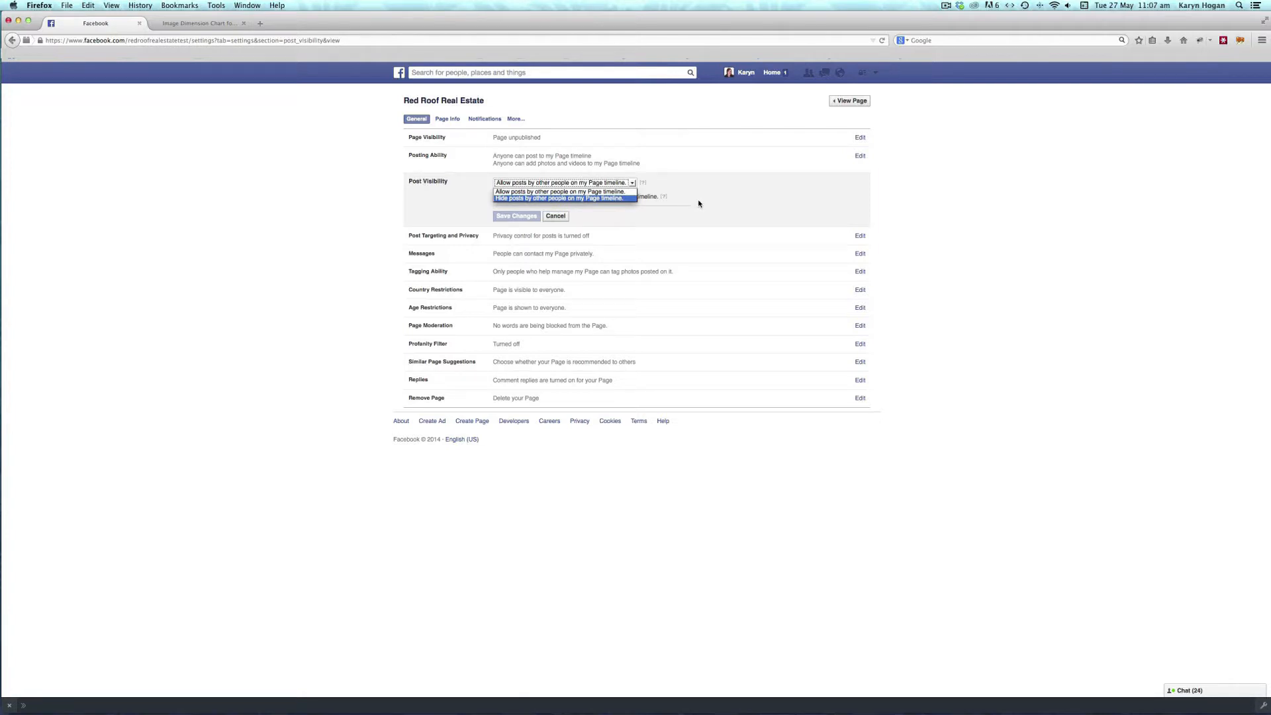
left_click(659, 181)
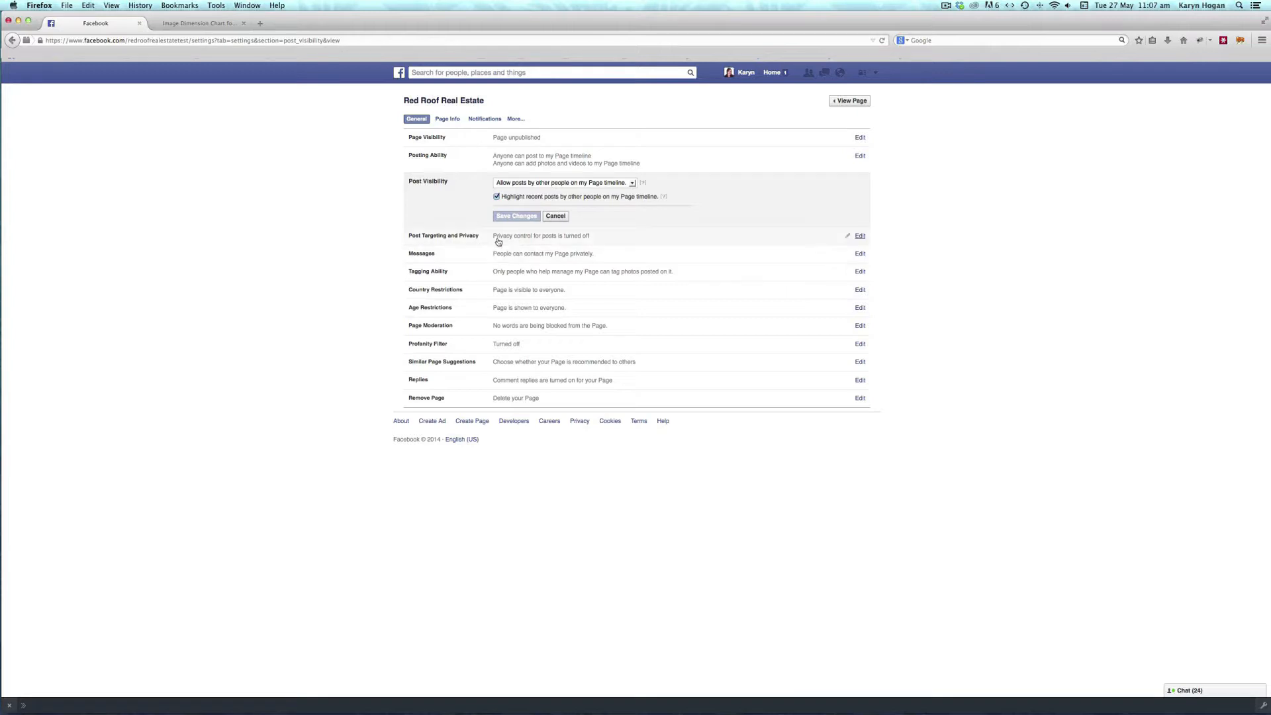
left_click(604, 243)
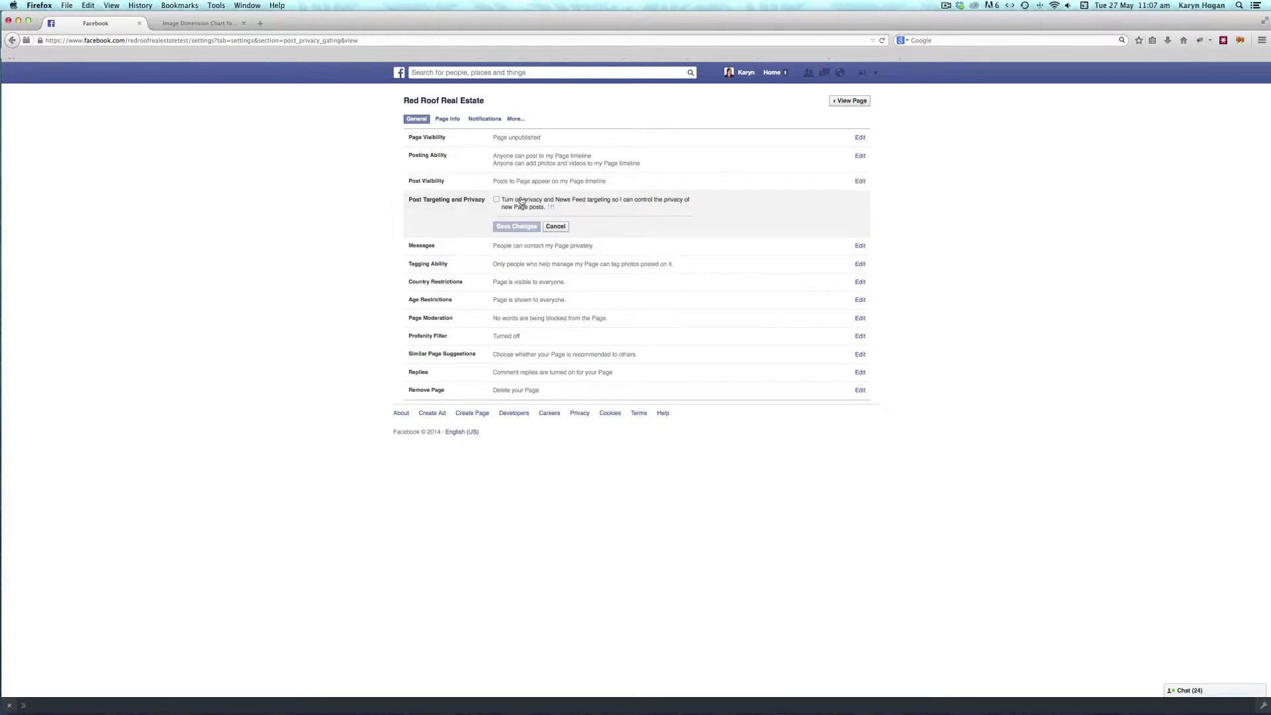
left_click(555, 226)
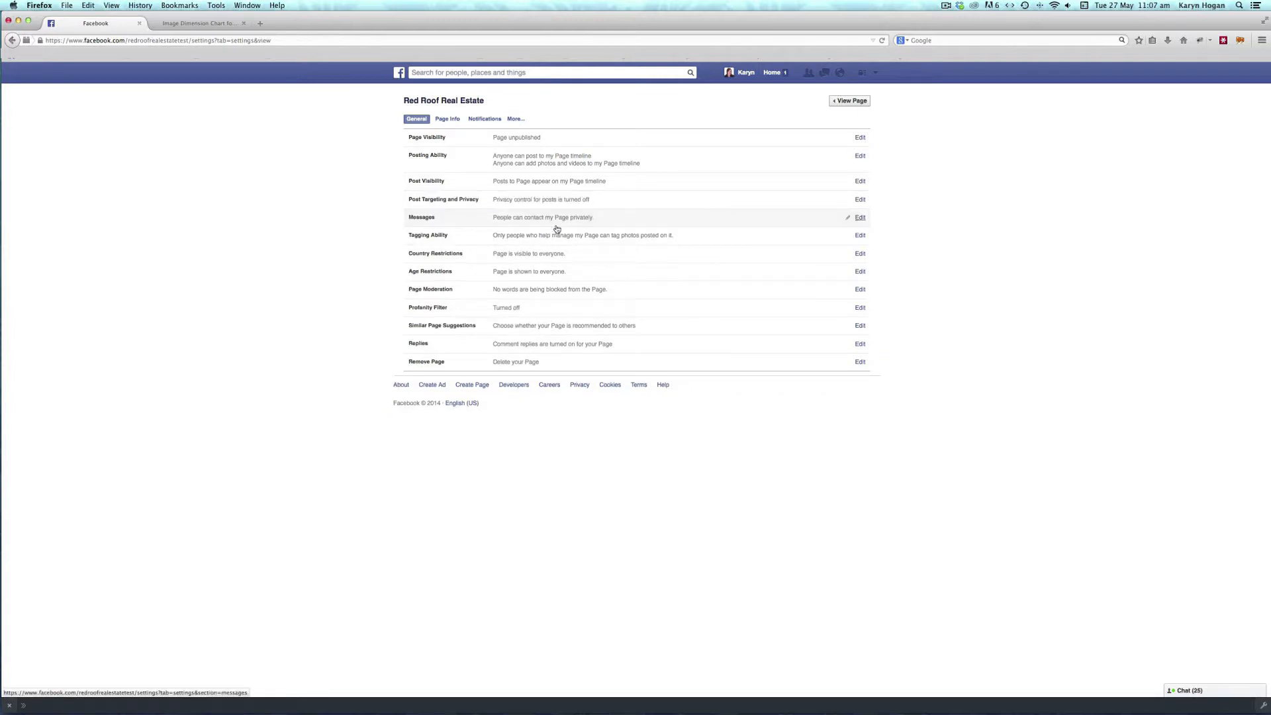
- Leave Messages unchanged, enable photo tagging by others and save, leaving Country Restrictions as is
left_click(638, 225)
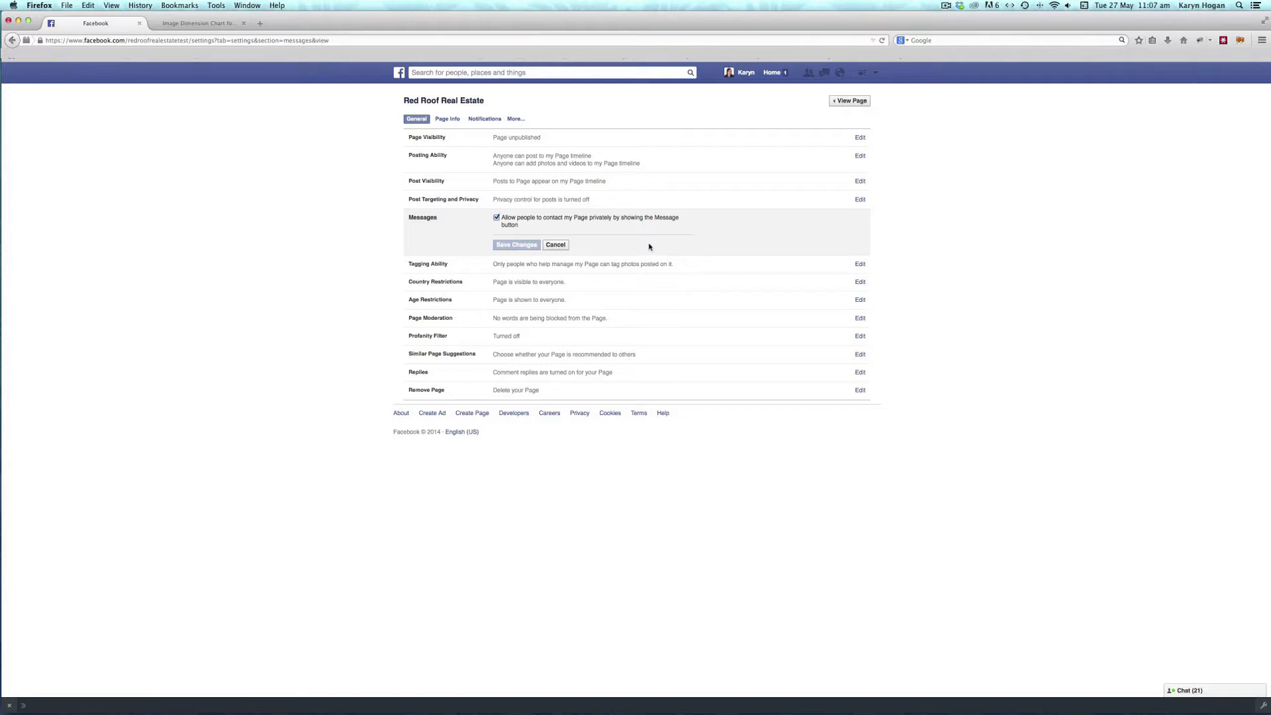
left_click(557, 245)
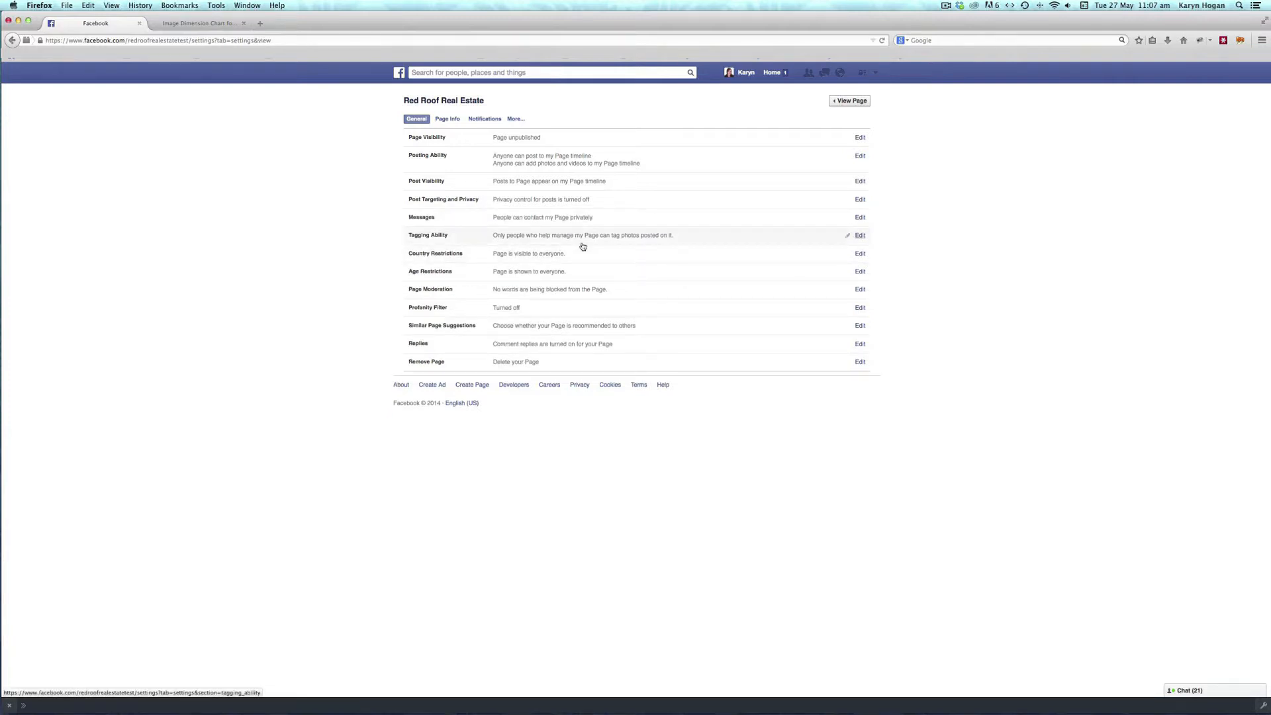
left_click(582, 246)
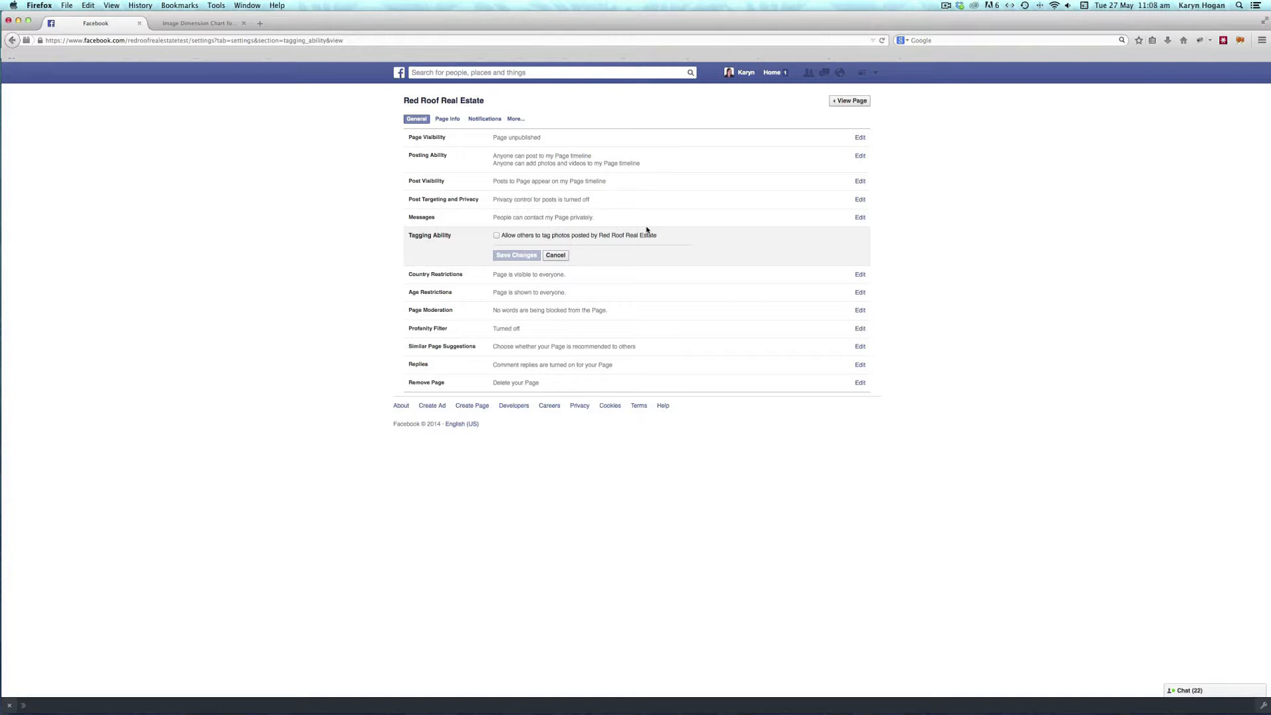
left_click(496, 236)
left_click(510, 254)
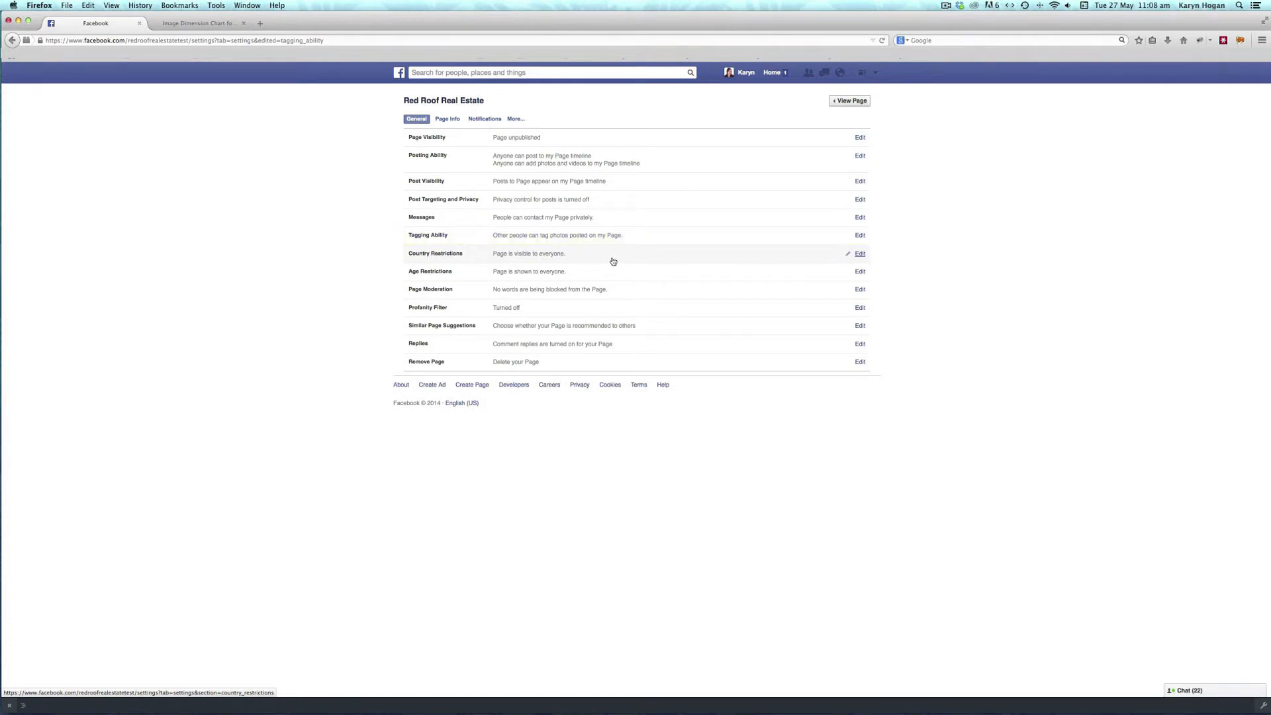
left_click(613, 262)
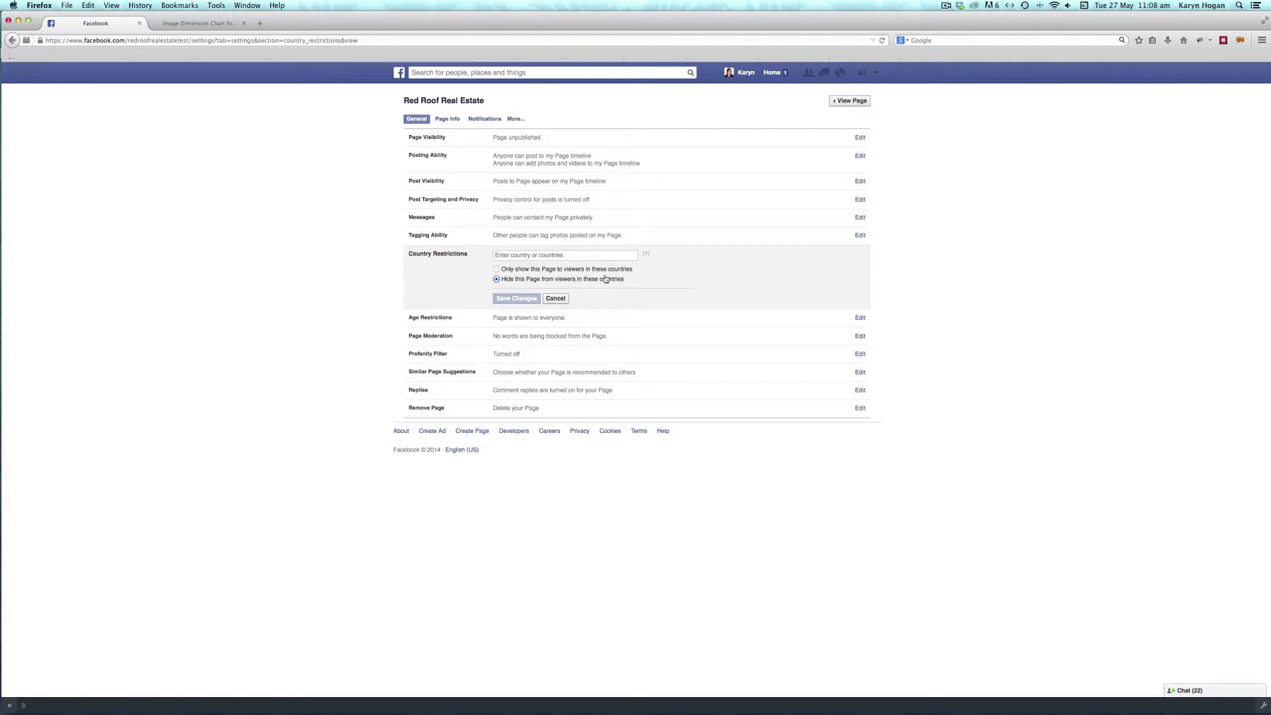
left_click(555, 299)
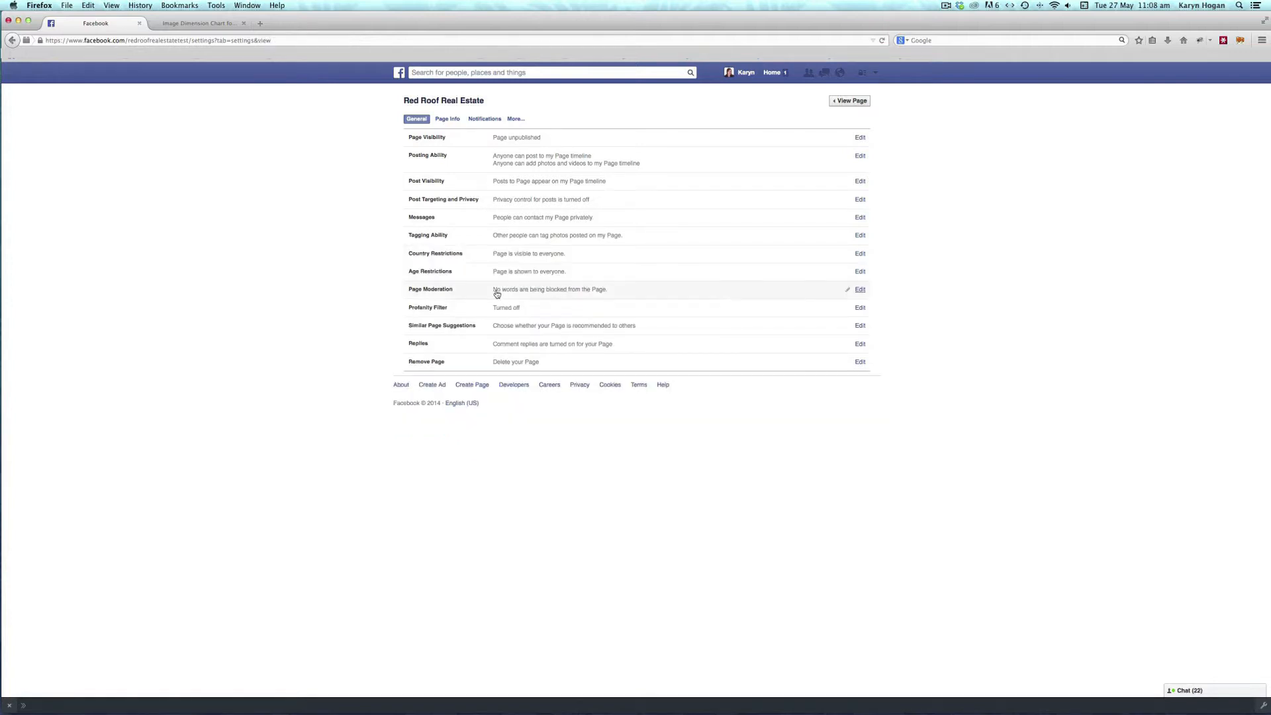
left_click(649, 273)
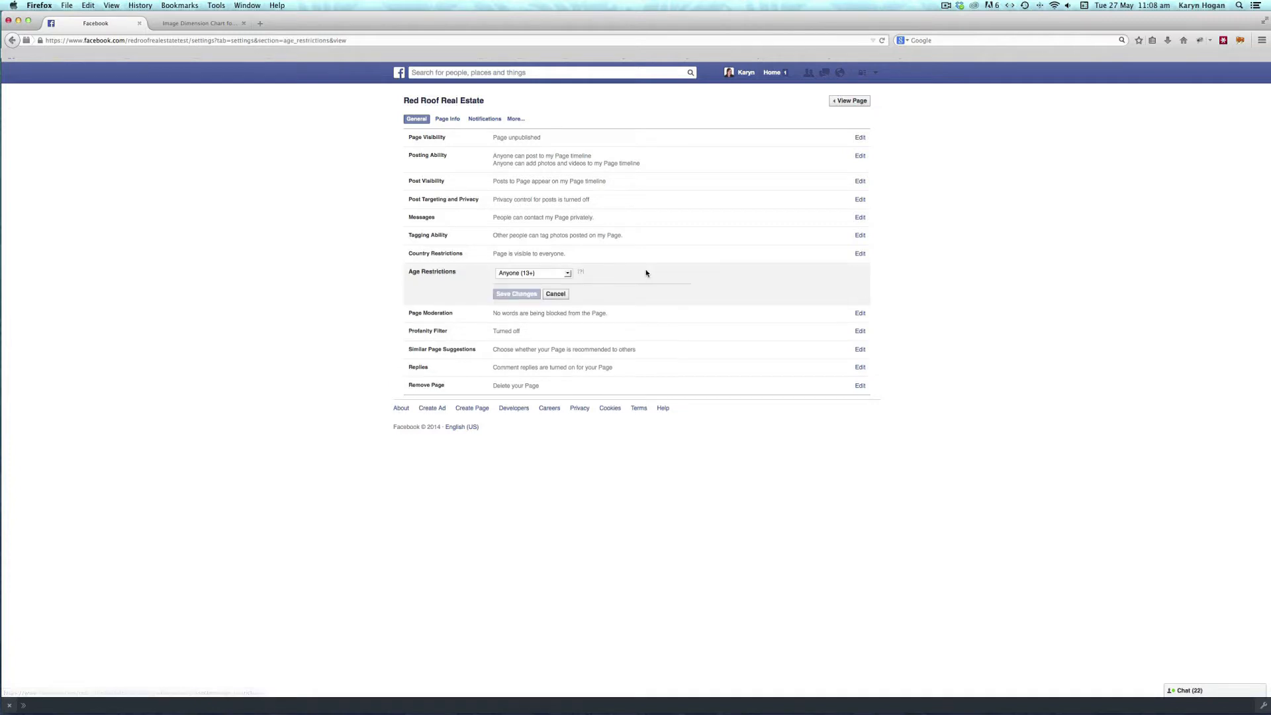
left_click(567, 273)
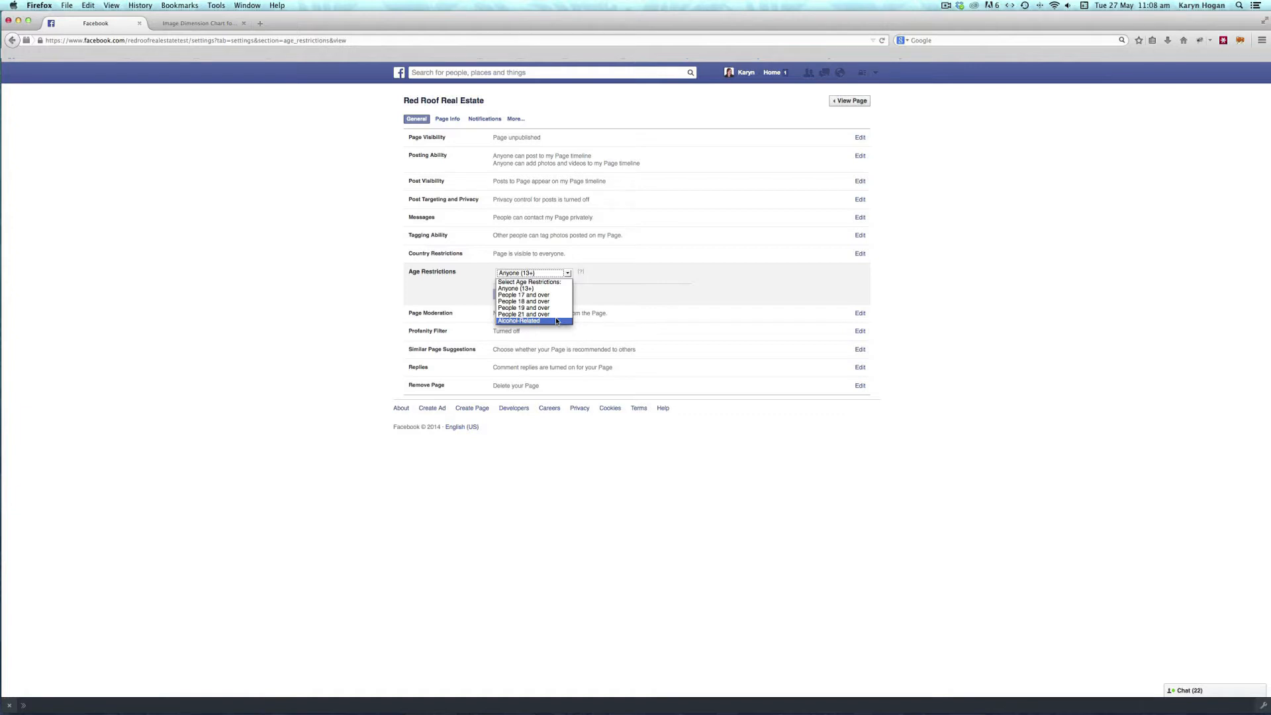
left_click(664, 300)
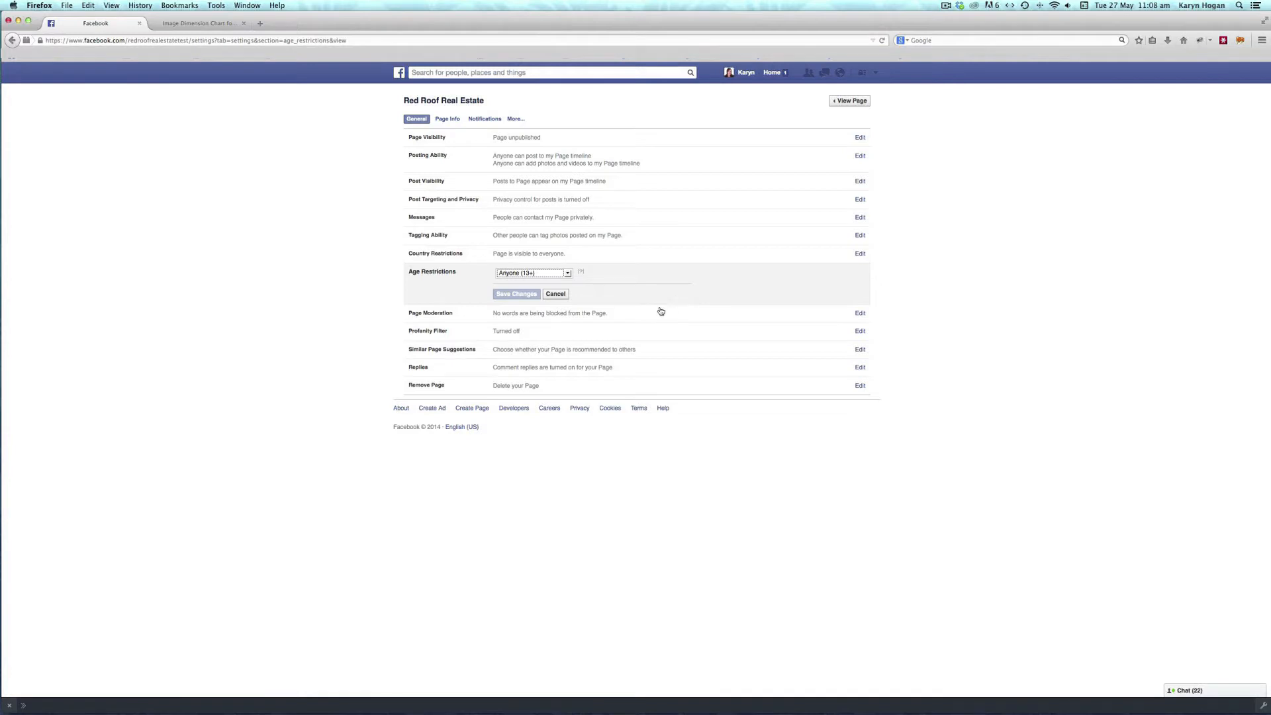
left_click(633, 319)
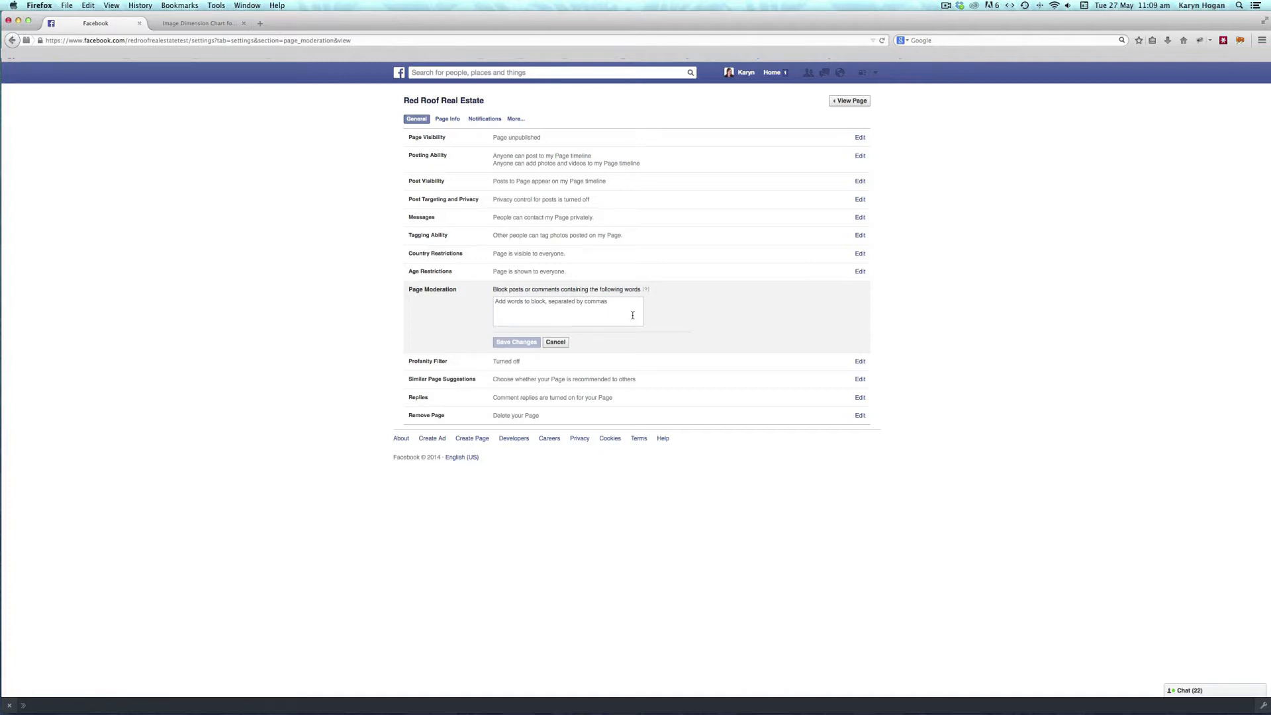
left_click(556, 343)
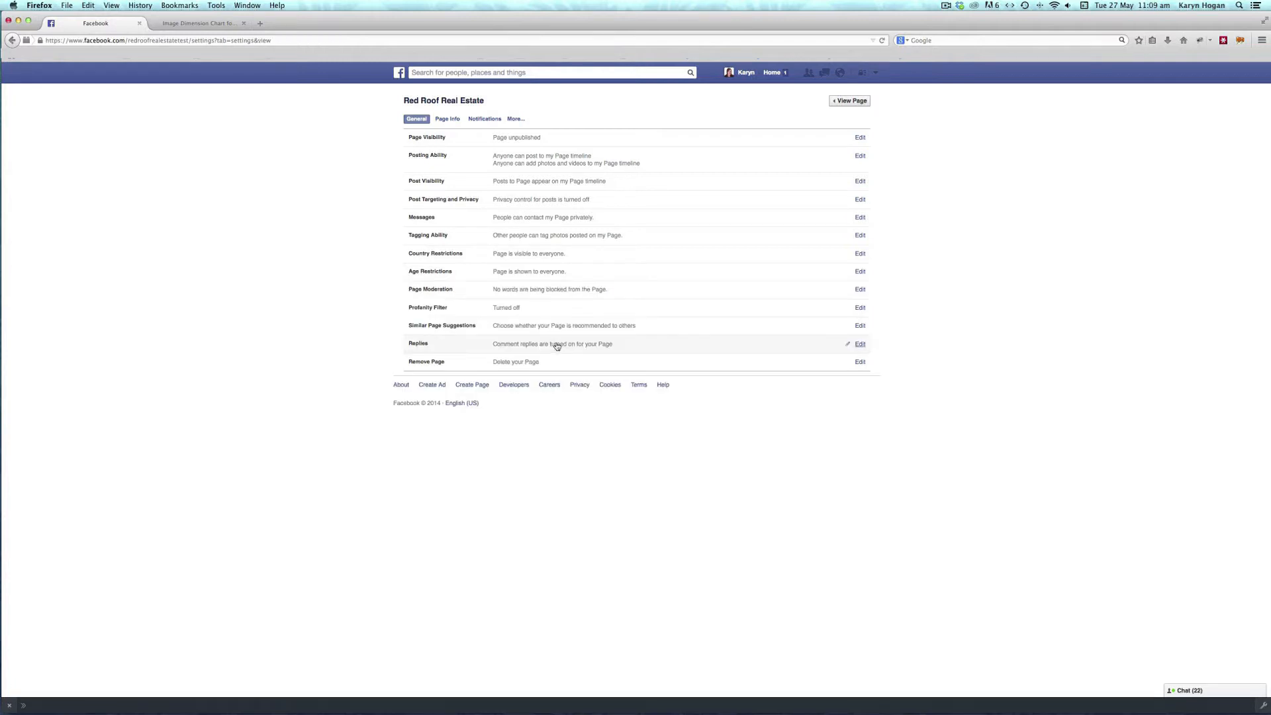
- Save the Profanity Filter at Medium, then view Similar Page Suggestions without changing it
left_click(576, 312)
left_click(523, 310)
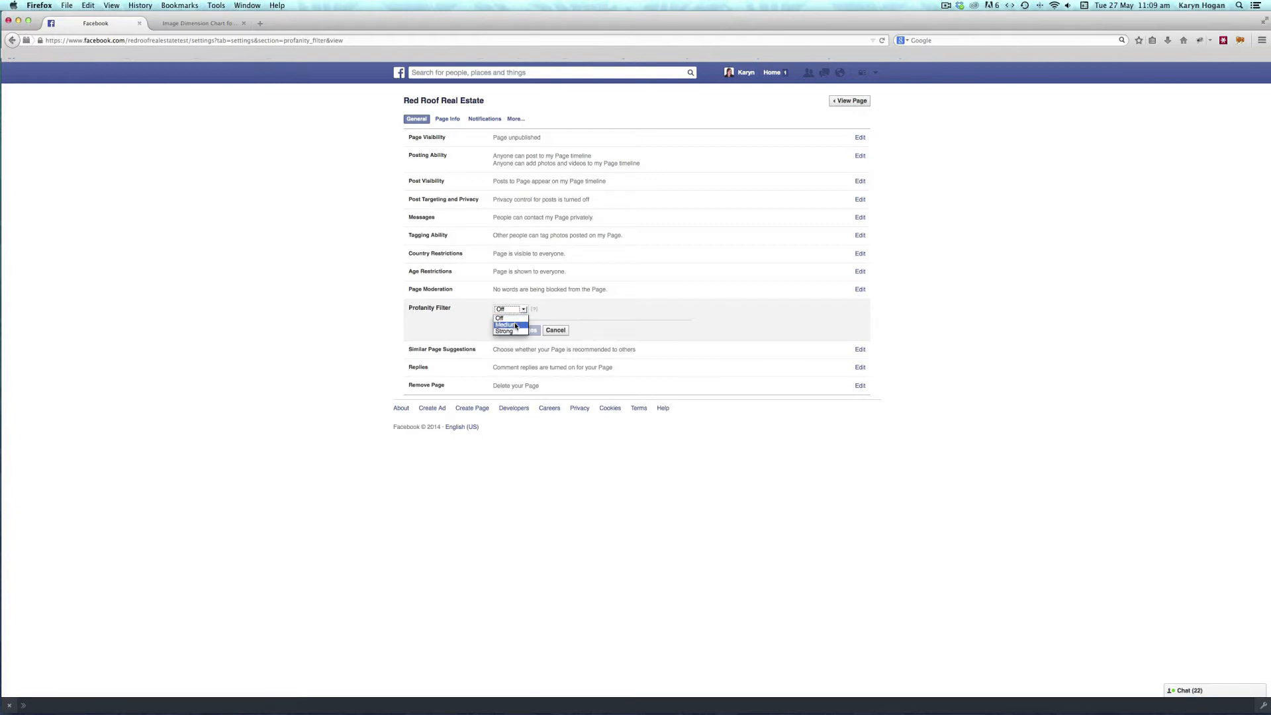
left_click(515, 325)
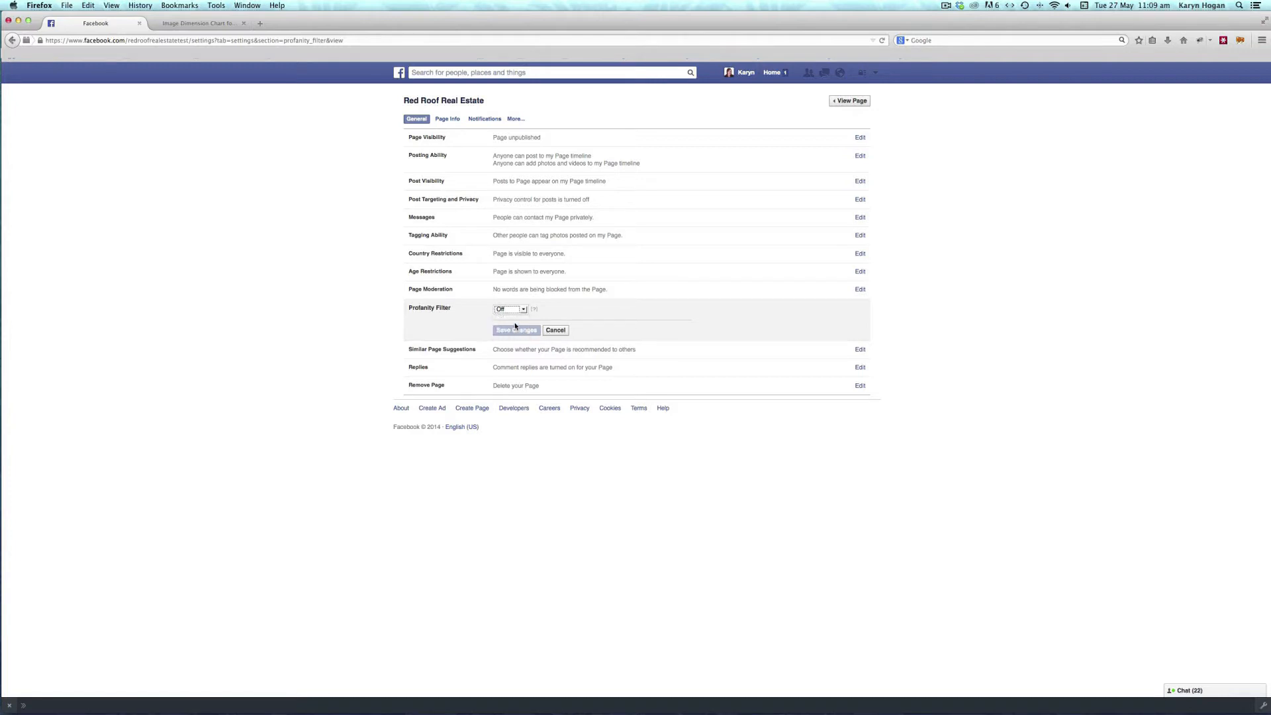
left_click(515, 329)
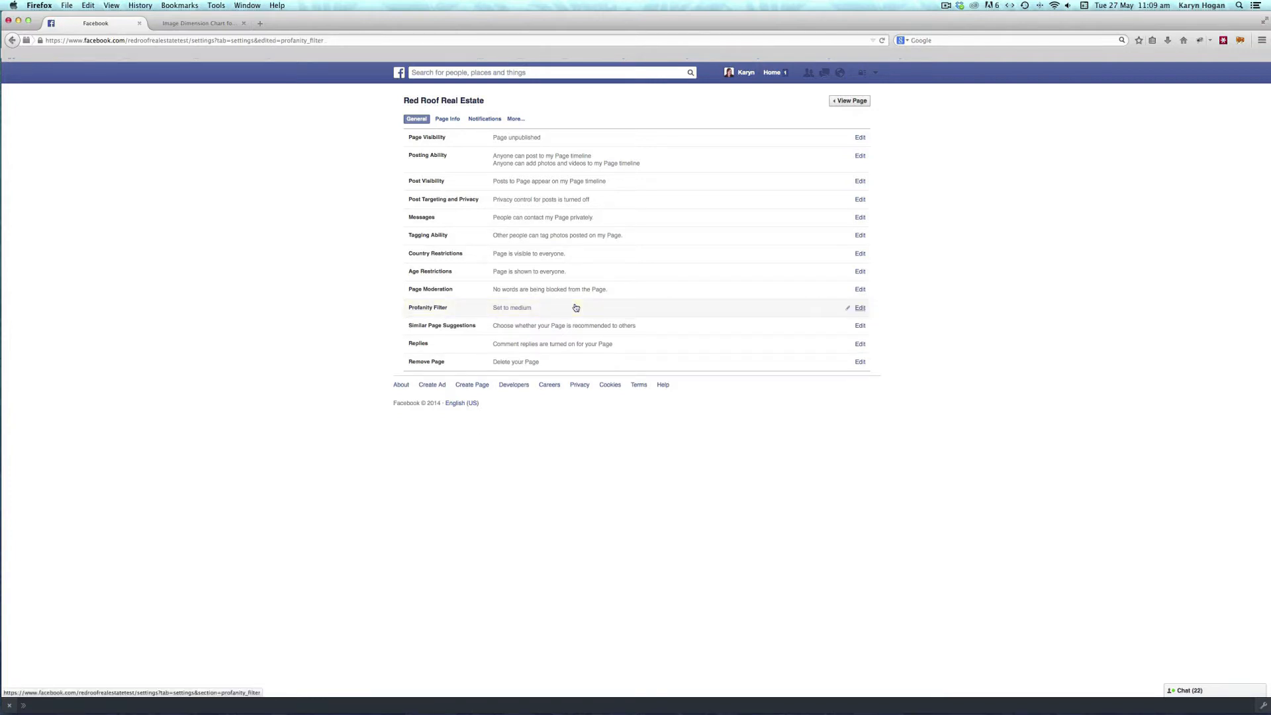
left_click(658, 325)
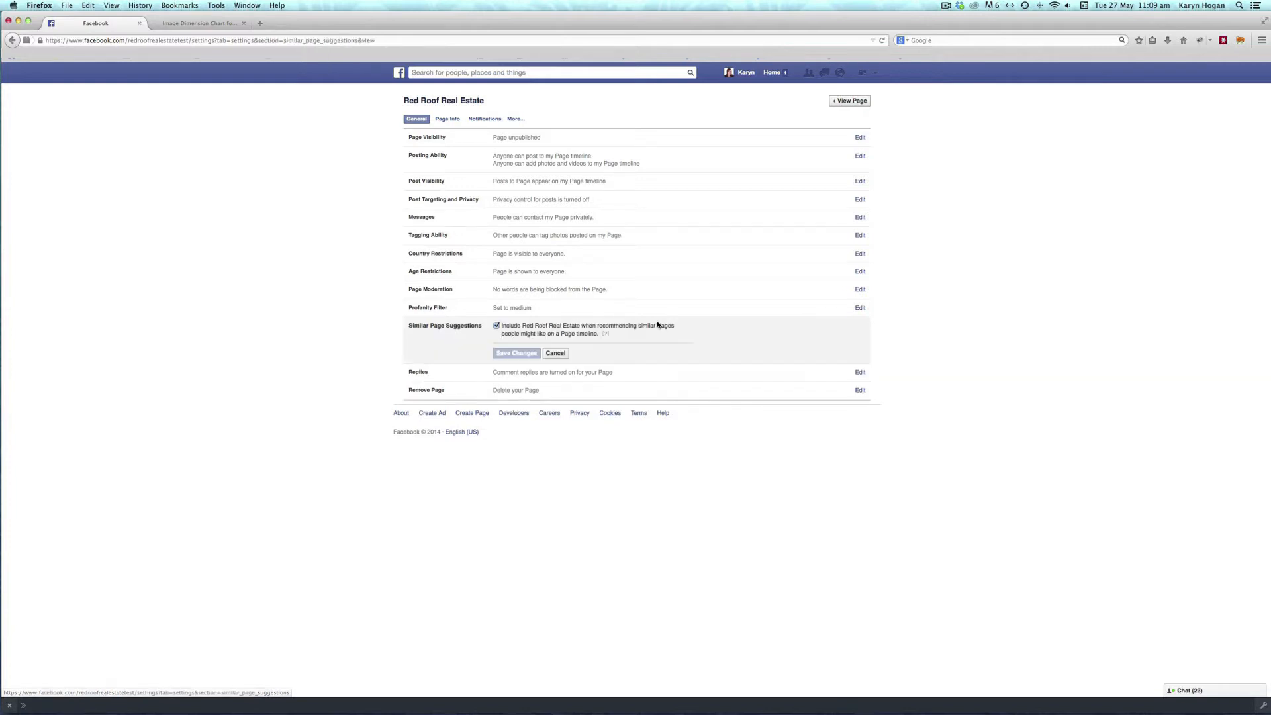
left_click(552, 353)
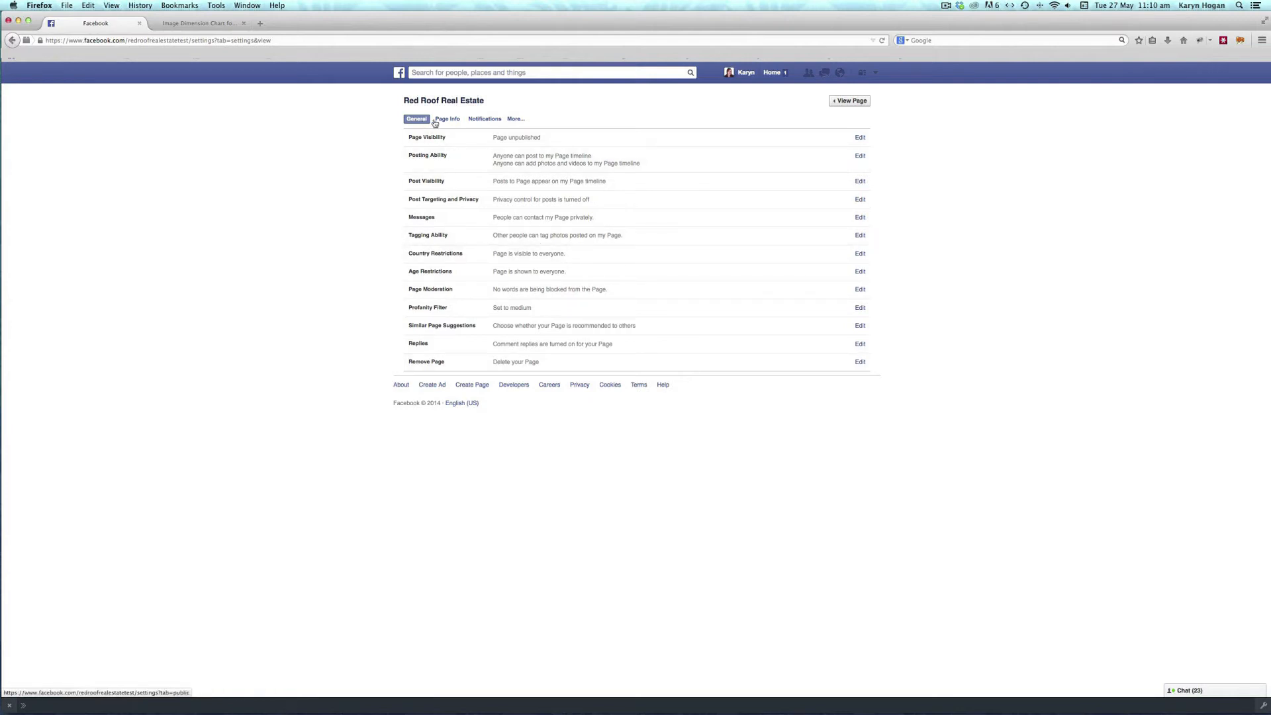
- Set Page activity notifications to arrive On Facebook, with email notifications turned off
left_click(487, 121)
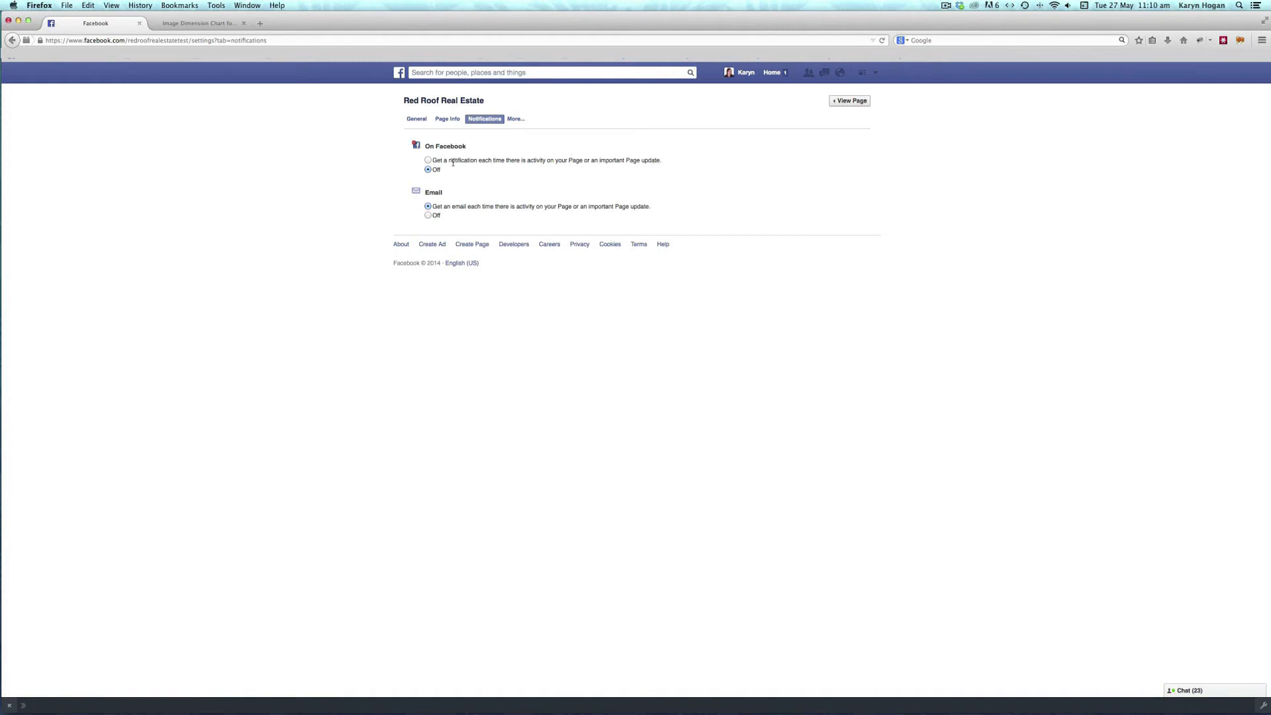
left_click(427, 161)
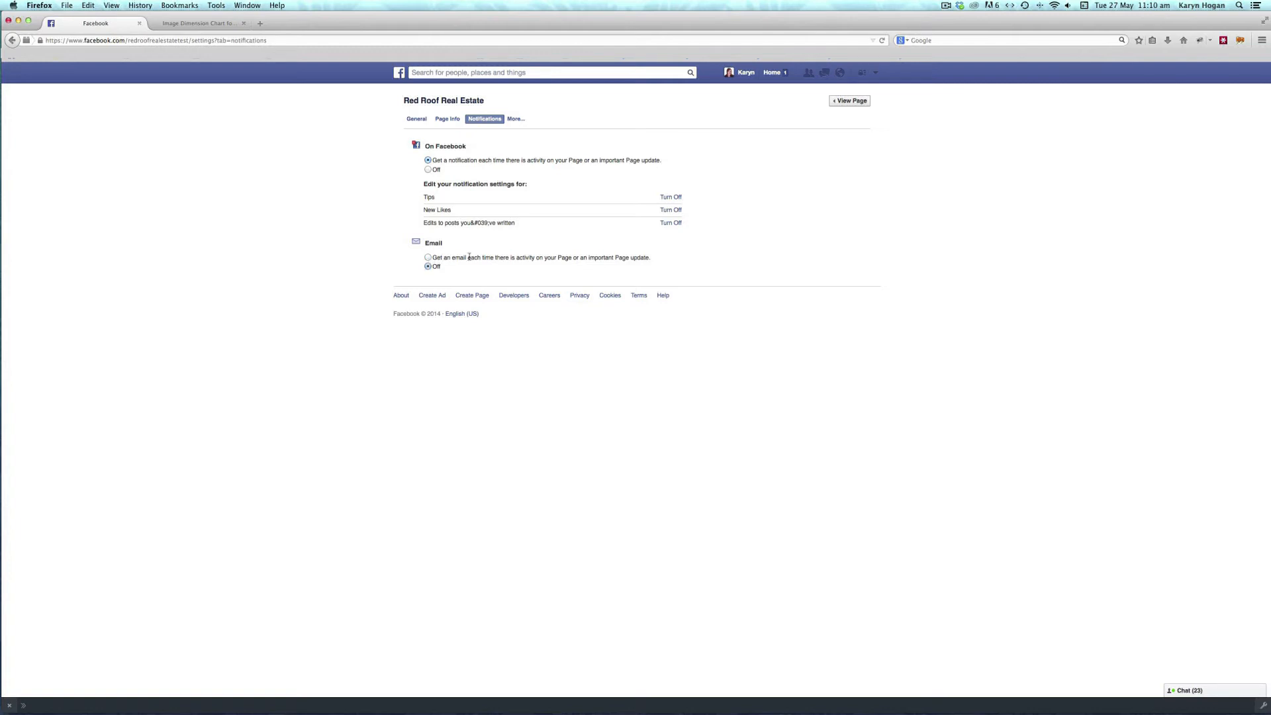
left_click(515, 120)
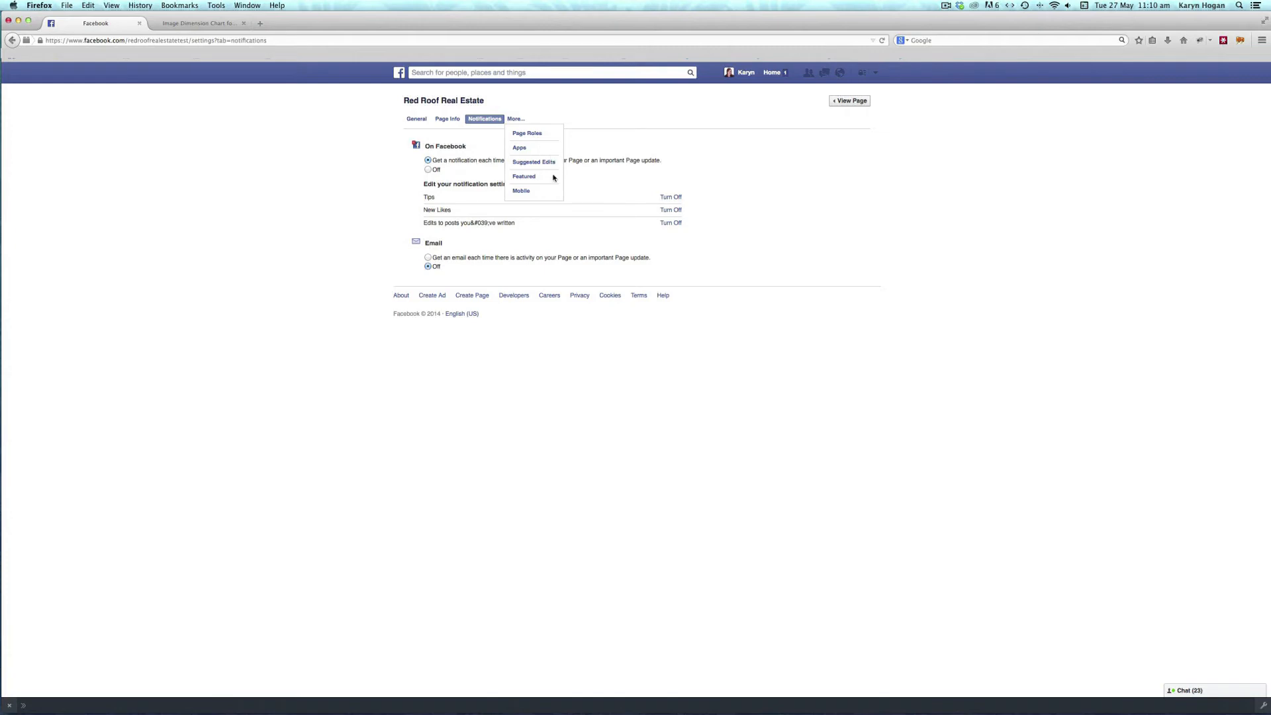
- In Page Roles, add a second person as Admin and confirm with the account password
left_click(537, 134)
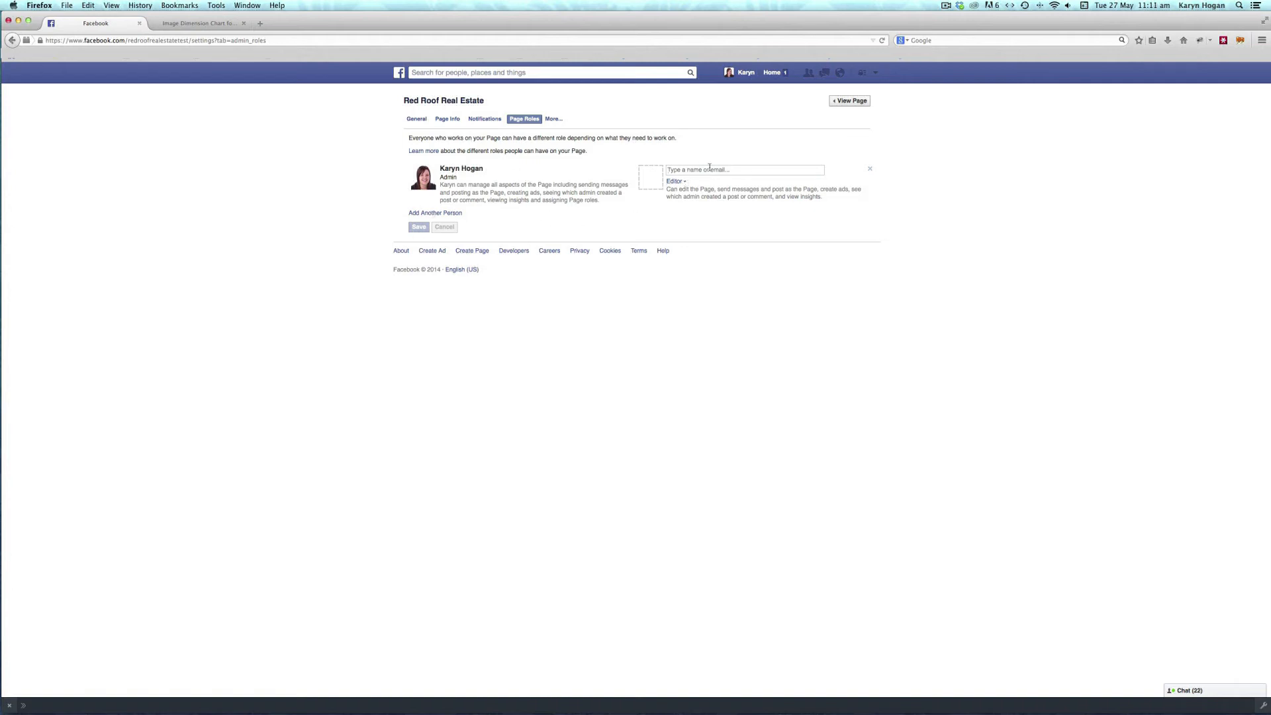
left_click(733, 168)
type("bron")
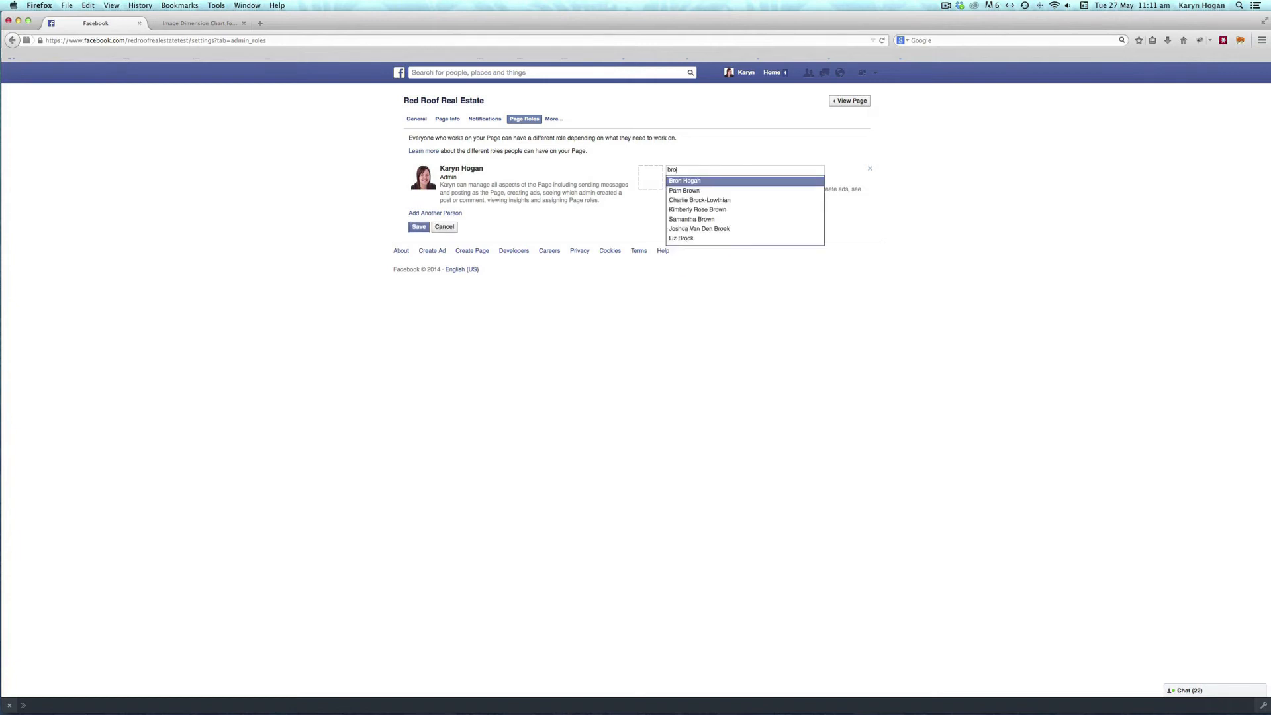
left_click(725, 181)
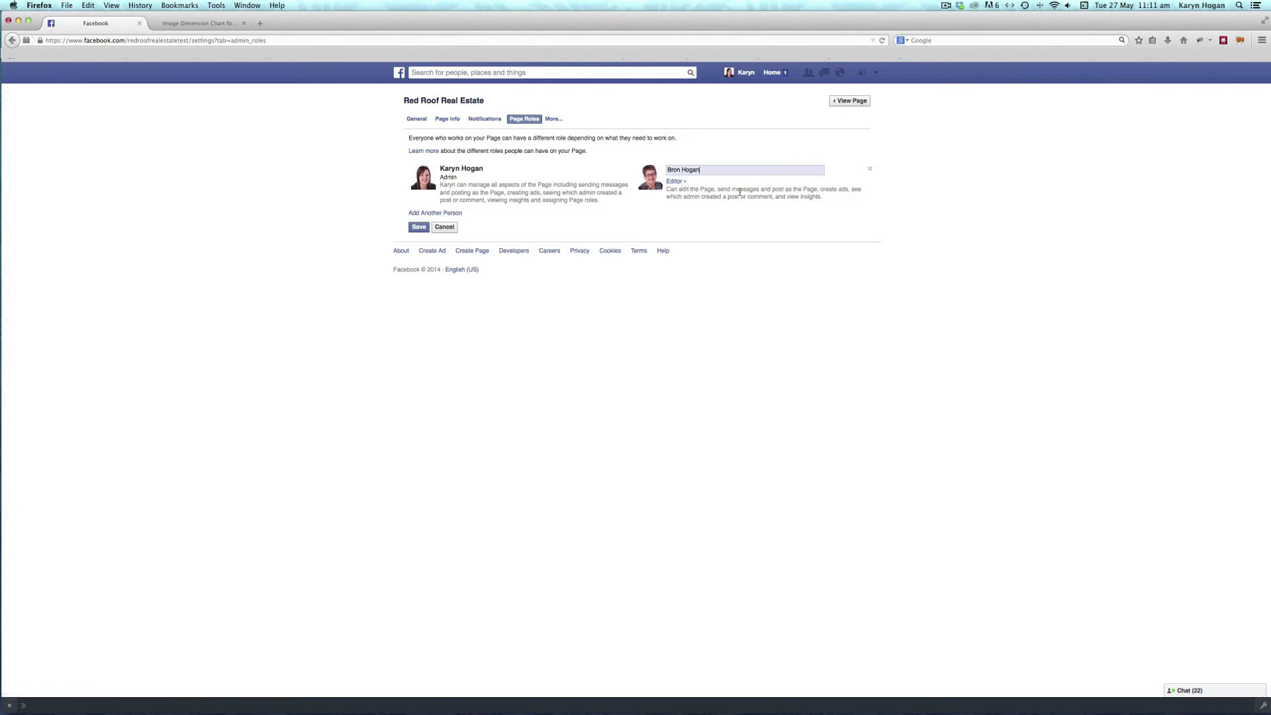
left_click(685, 182)
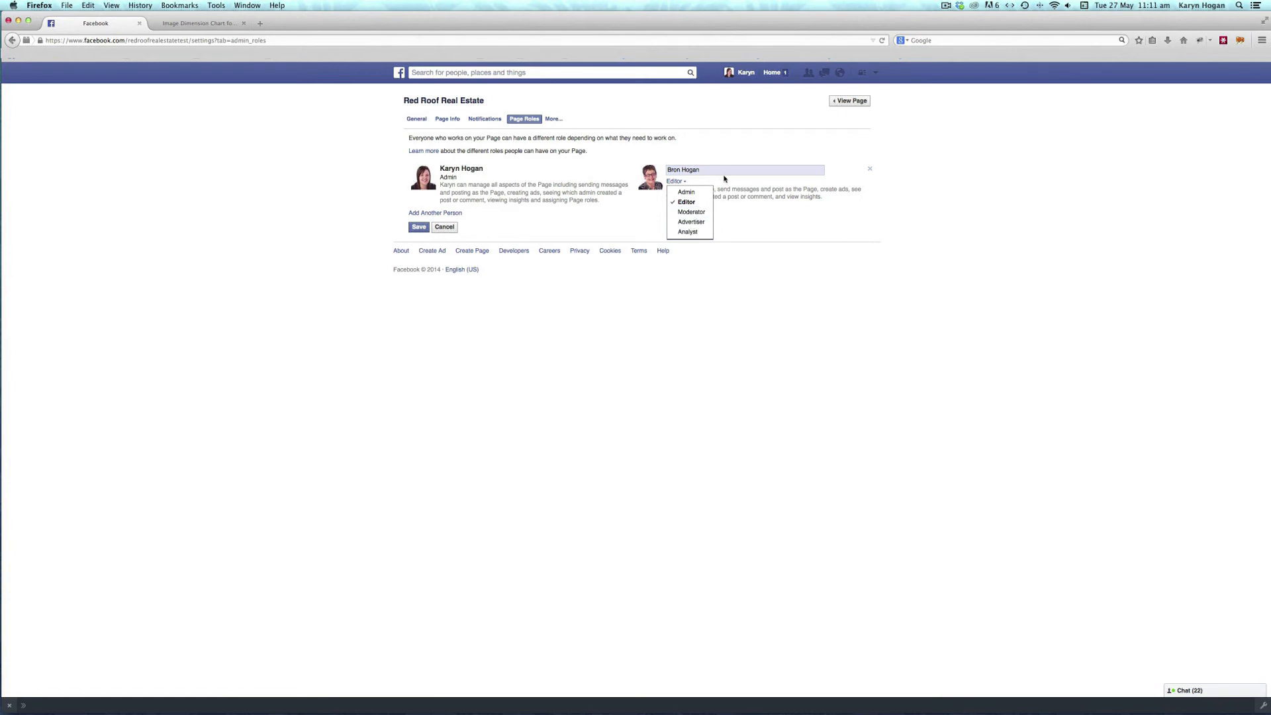
left_click(693, 193)
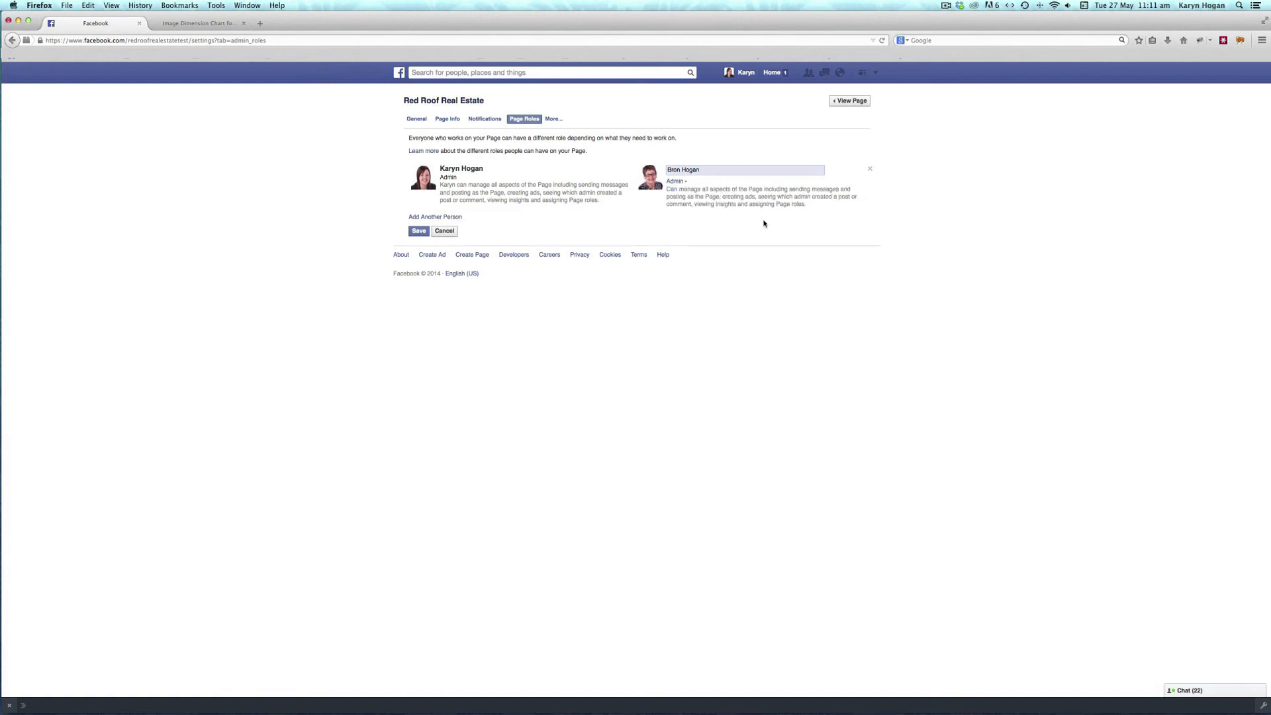
left_click(418, 231)
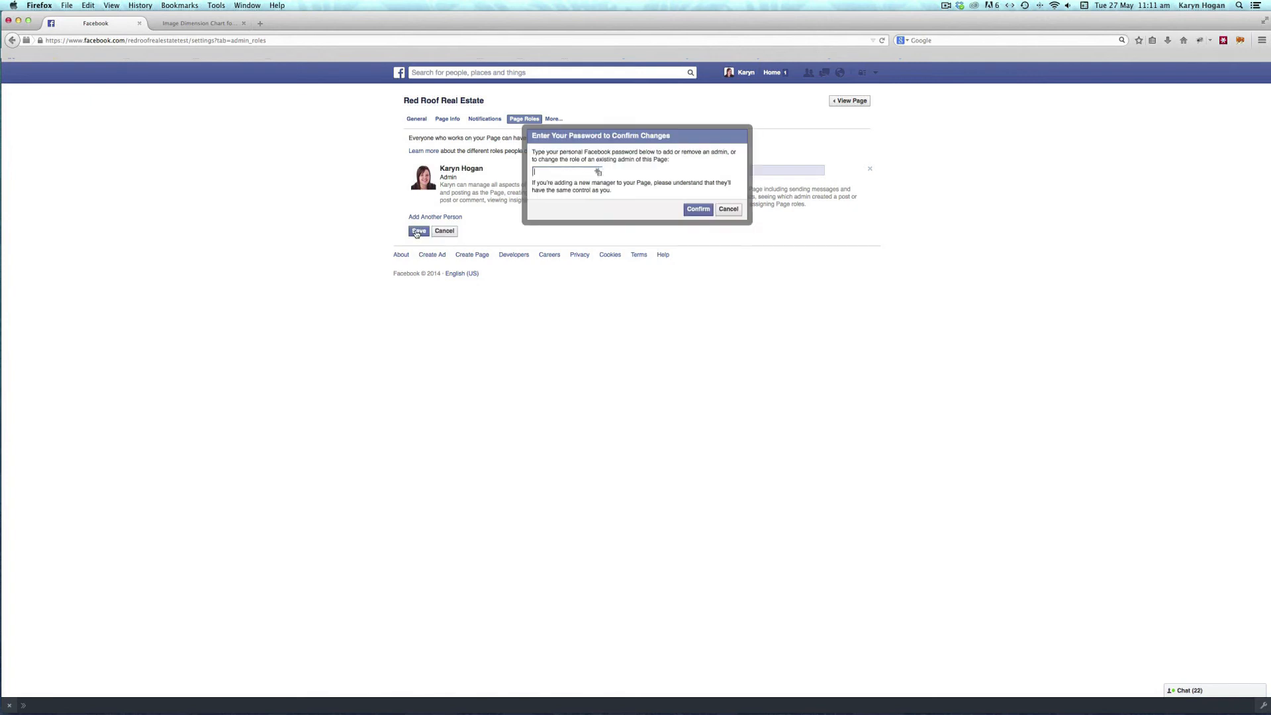
type("••")
left_click(697, 208)
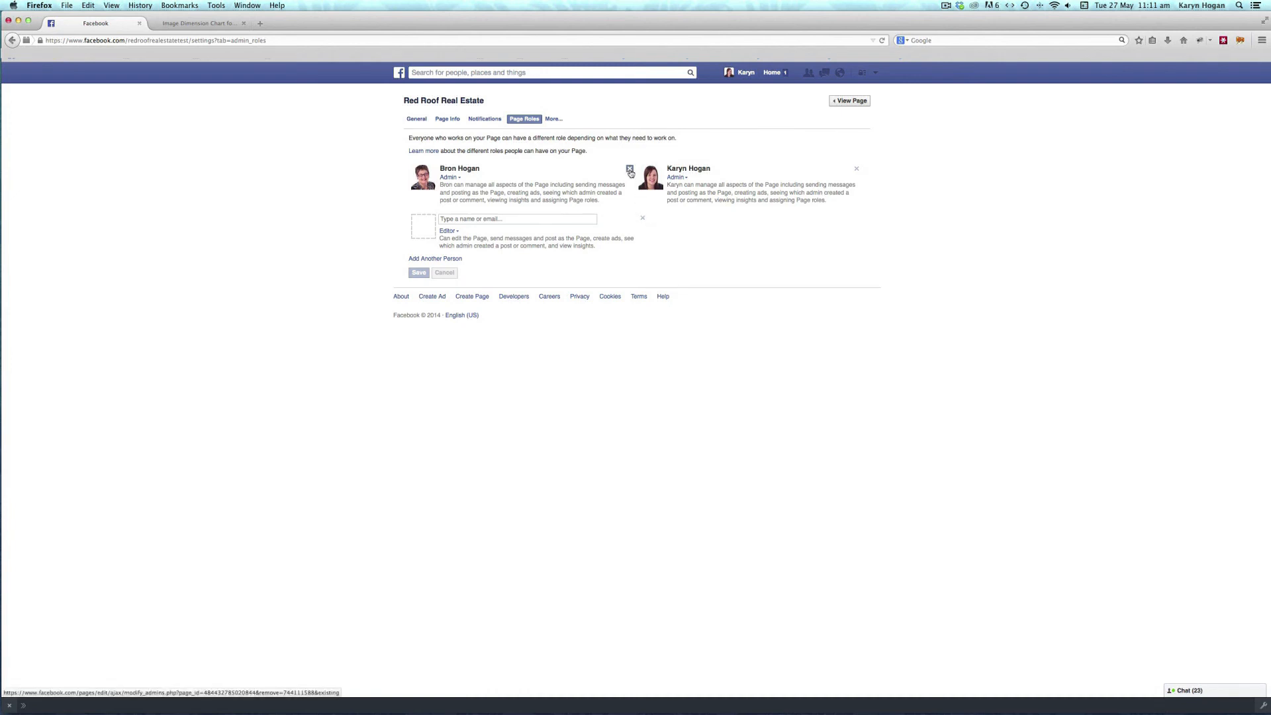
- Remove the newly added admin, confirm the removal, and view the Red Roof Real Estate Page
left_click(629, 169)
left_click(424, 272)
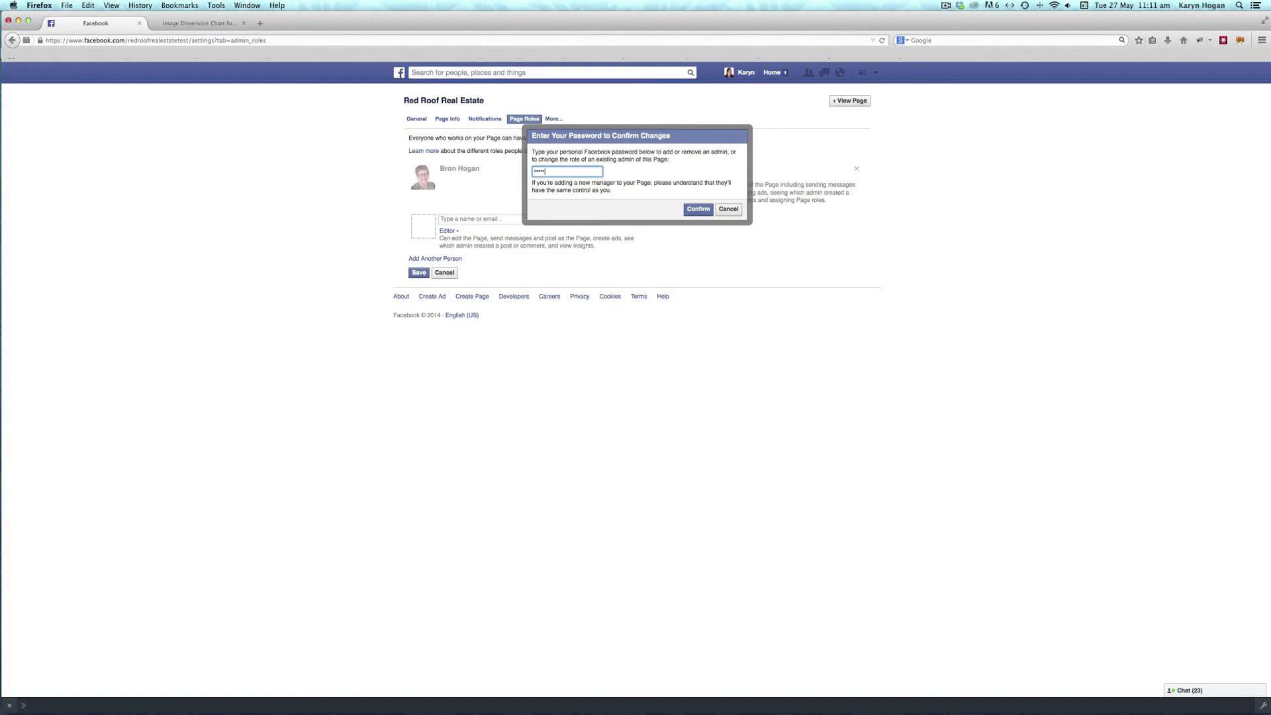
left_click(698, 209)
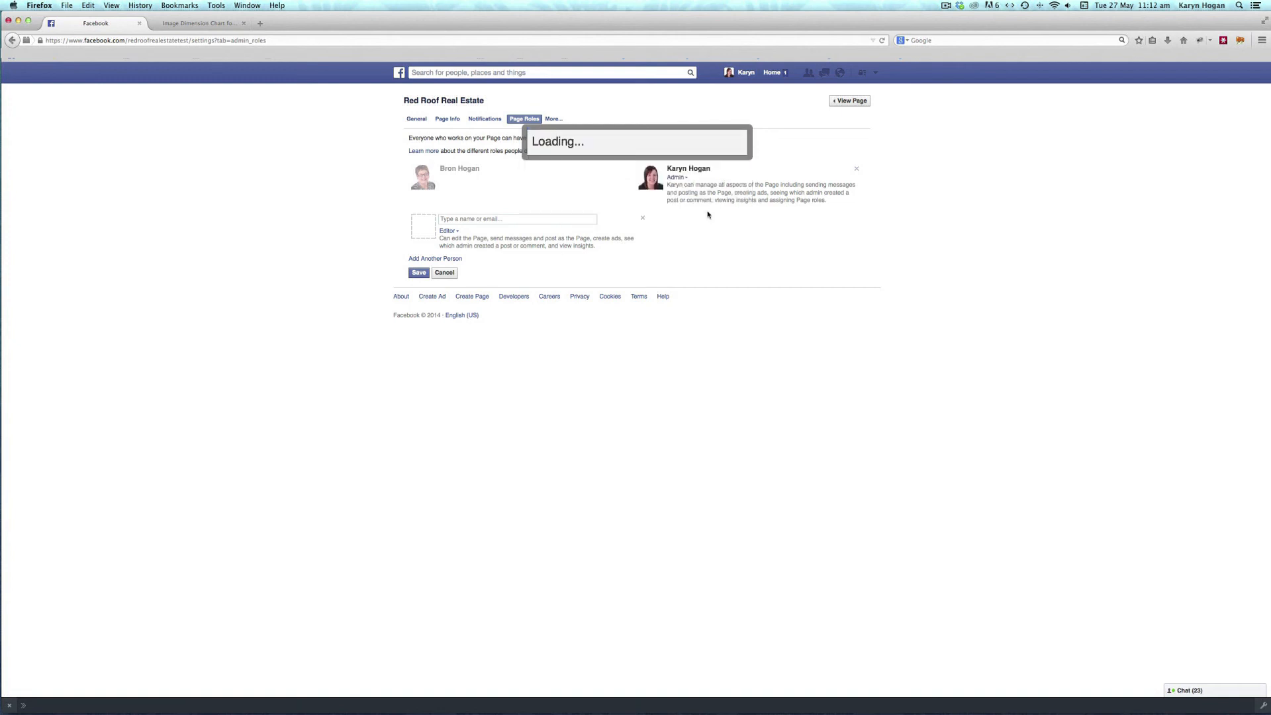
left_click(862, 98)
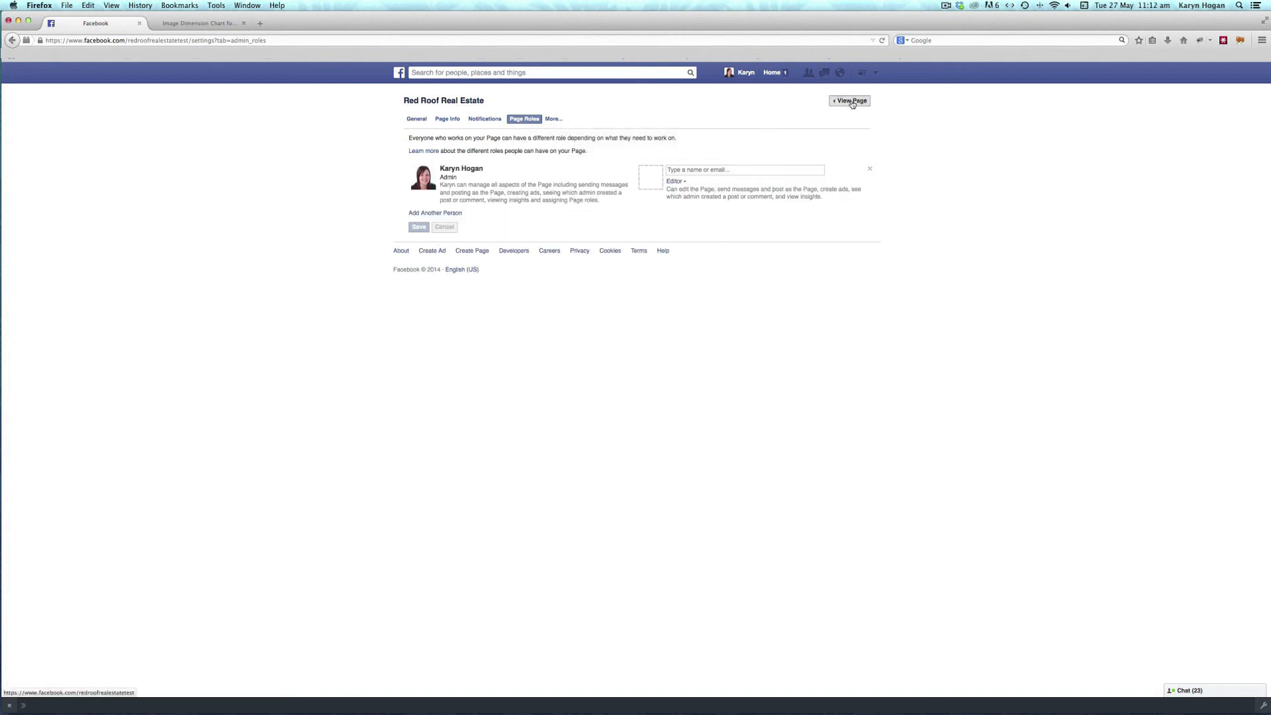
scroll(901, 199, "down", 1)
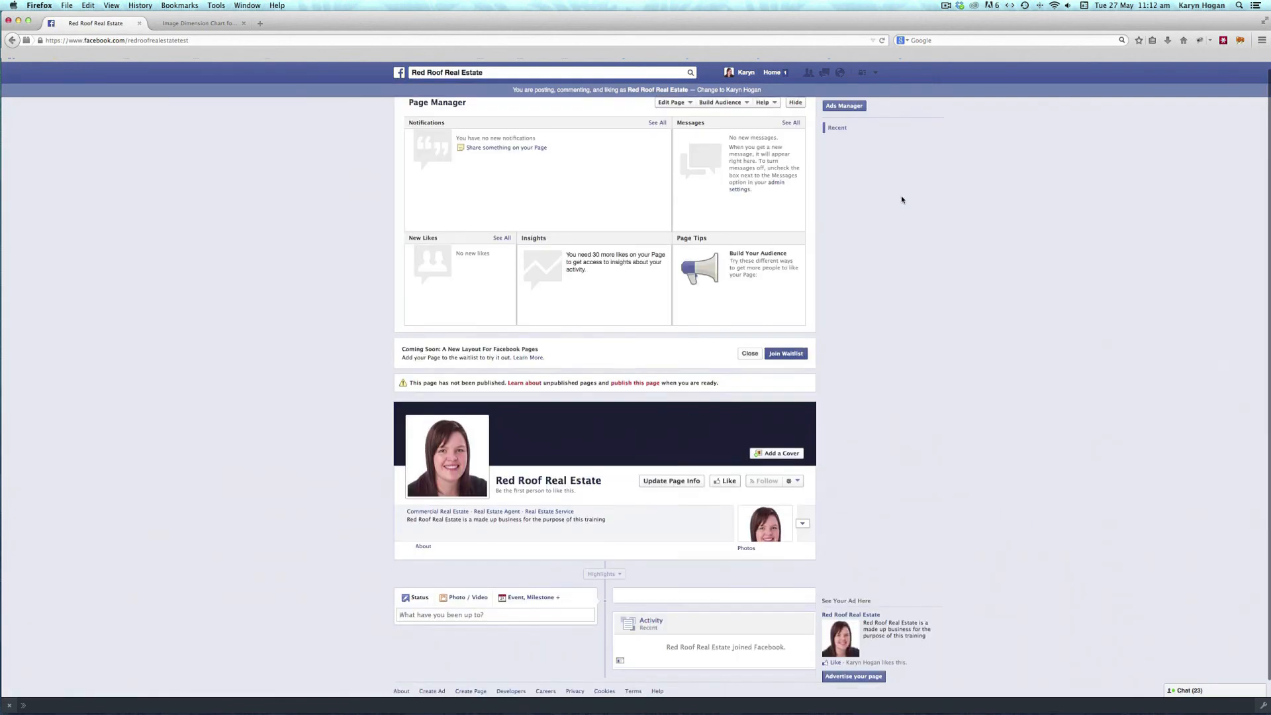
scroll(901, 199, "down", 1)
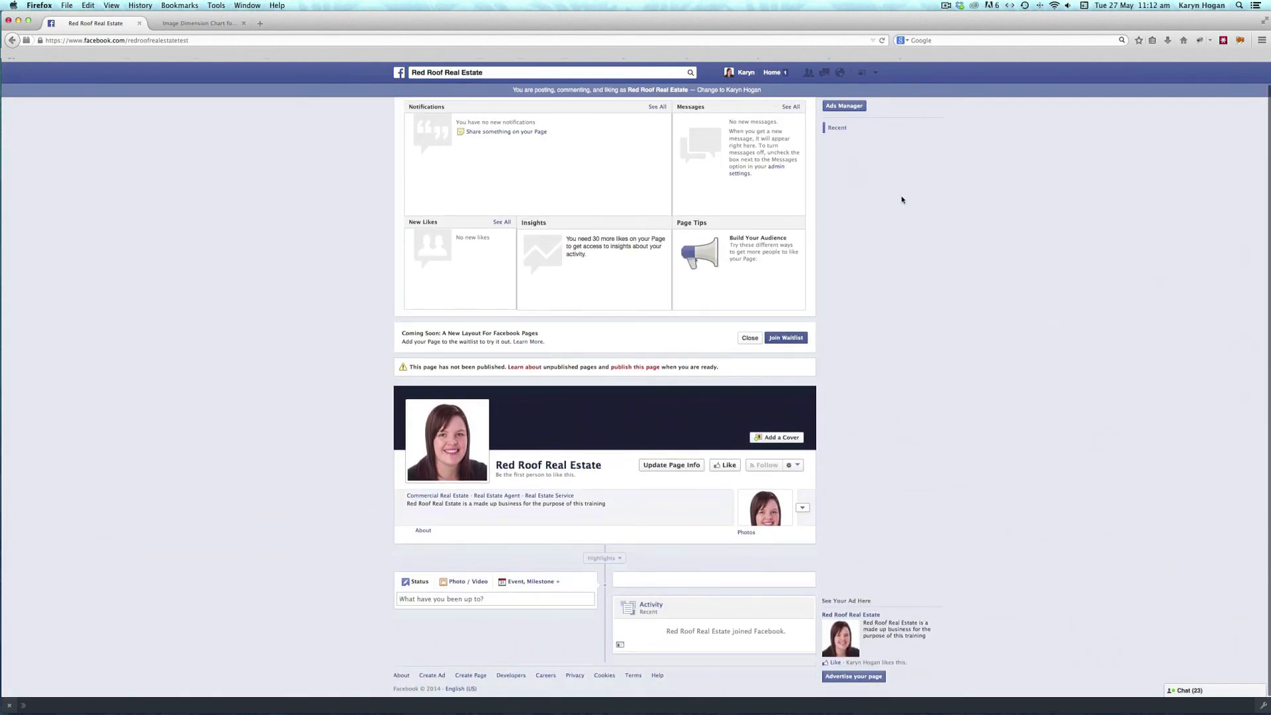